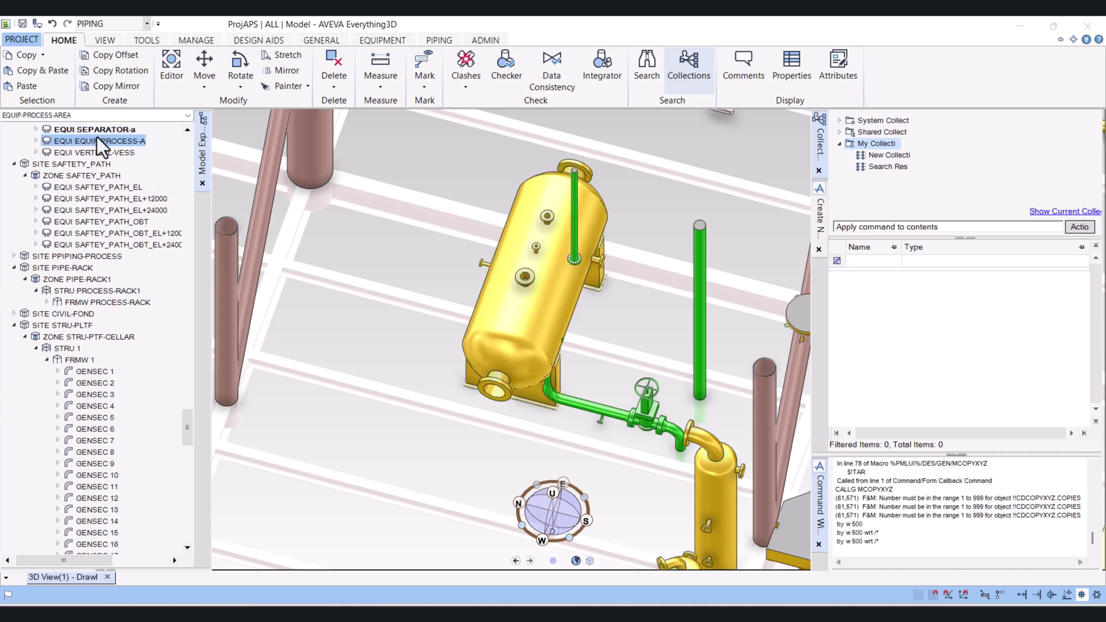
Undo the separator vessel's last rotation and make SITE SAFTETY_PATH the current element.
scroll(97, 137, down, 1)
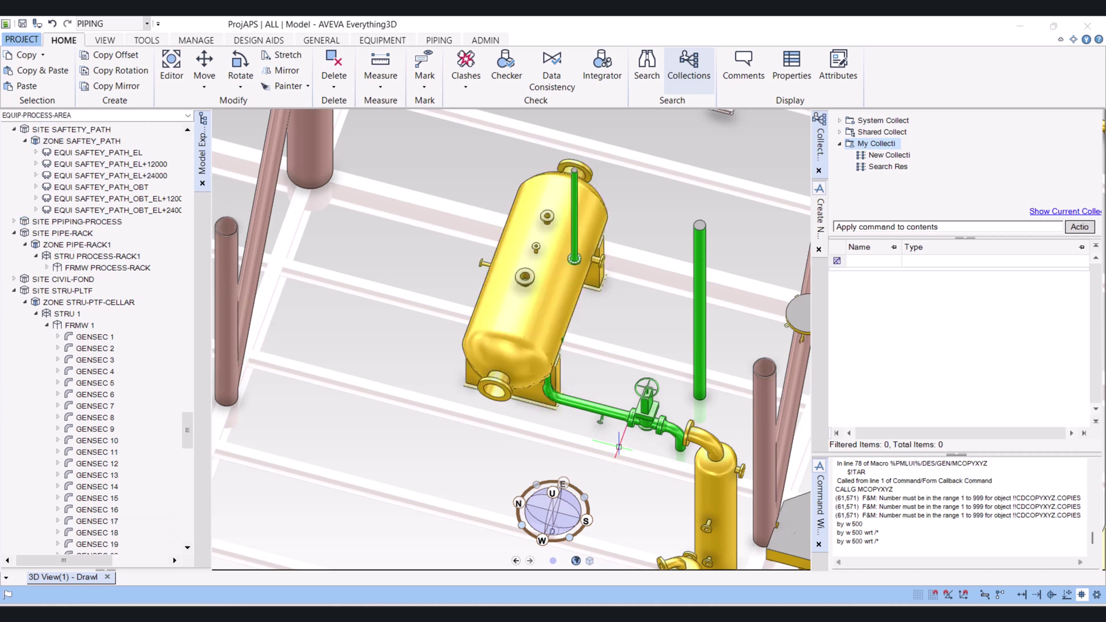
middle_drag(571, 409, 582, 390)
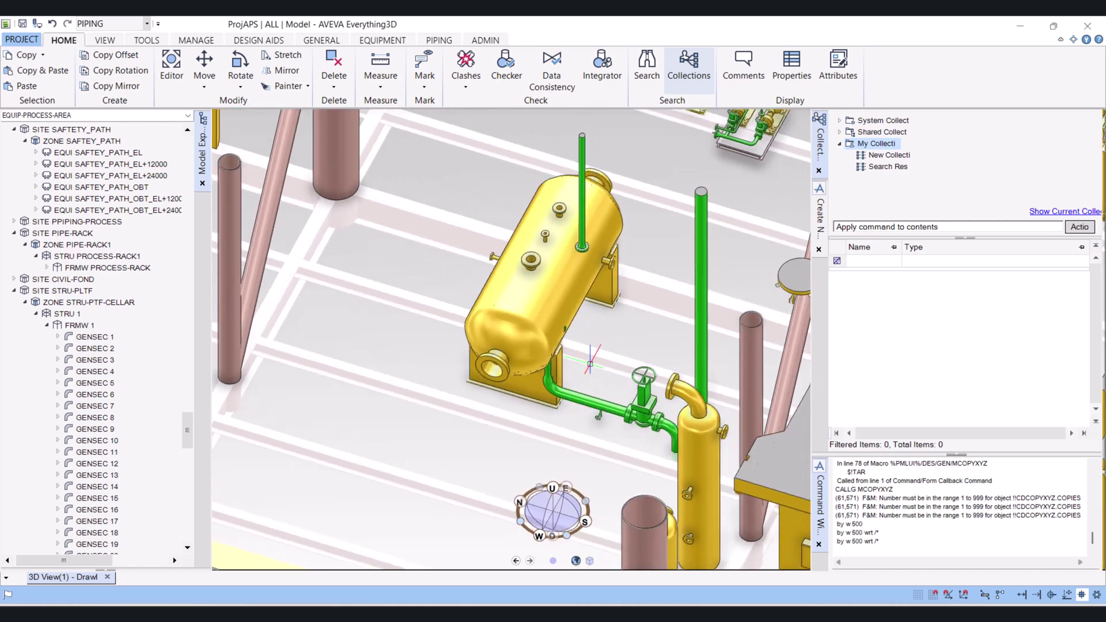
click(51, 24)
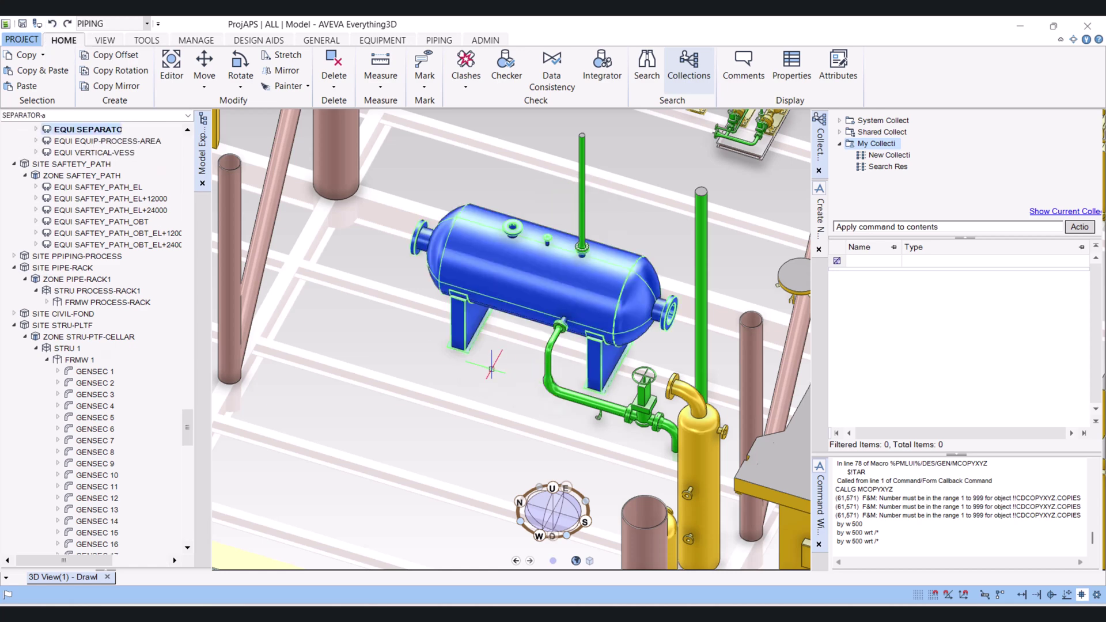
scroll(474, 362, up, 3)
middle_drag(422, 392, 527, 406)
click(63, 165)
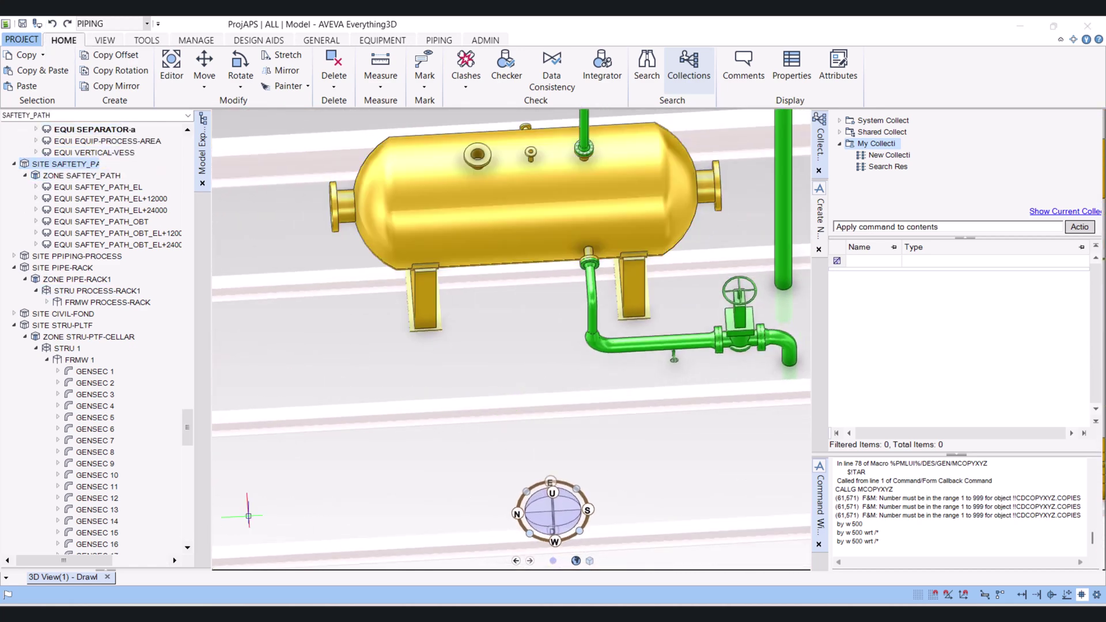
scroll(534, 410, up, 2)
scroll(534, 410, down, 5)
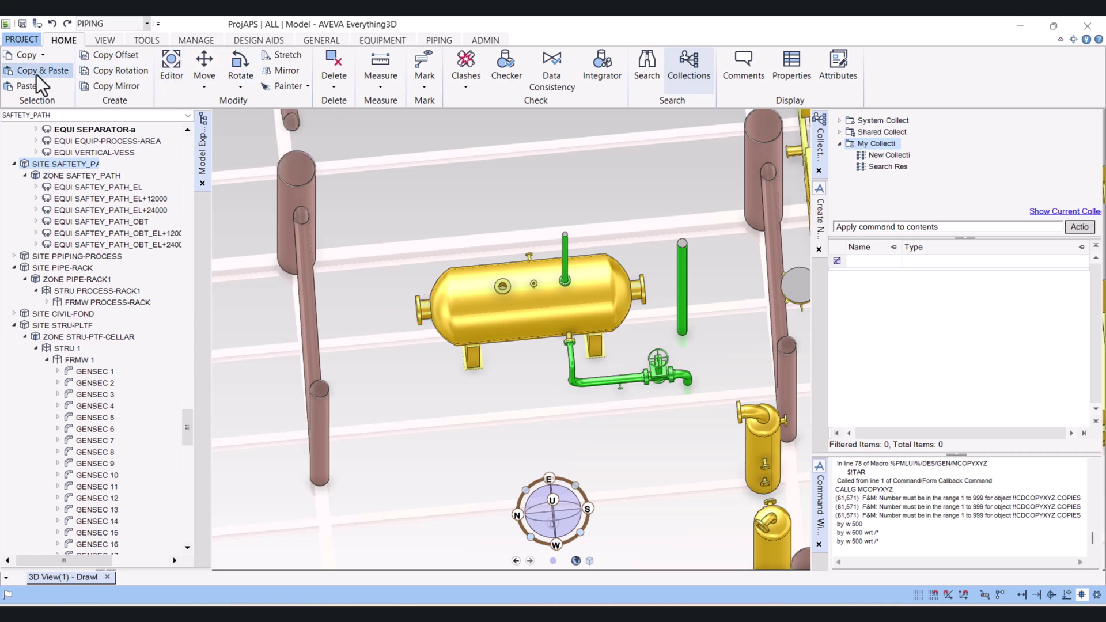
Start the Rotate command with the horizontal separator vessel as the object.
click(240, 87)
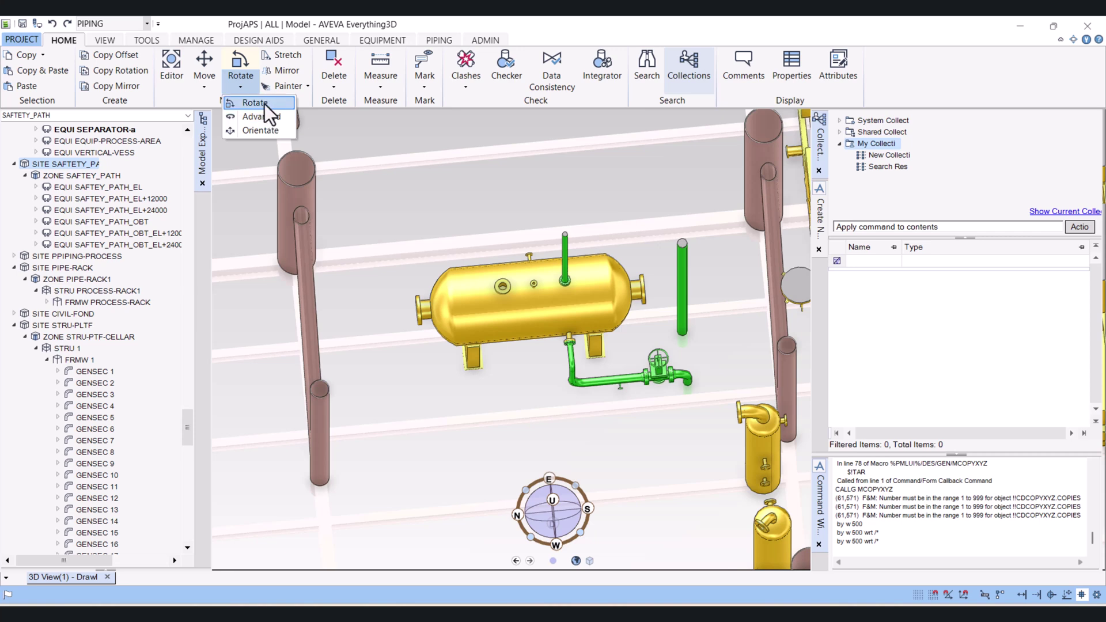
click(262, 104)
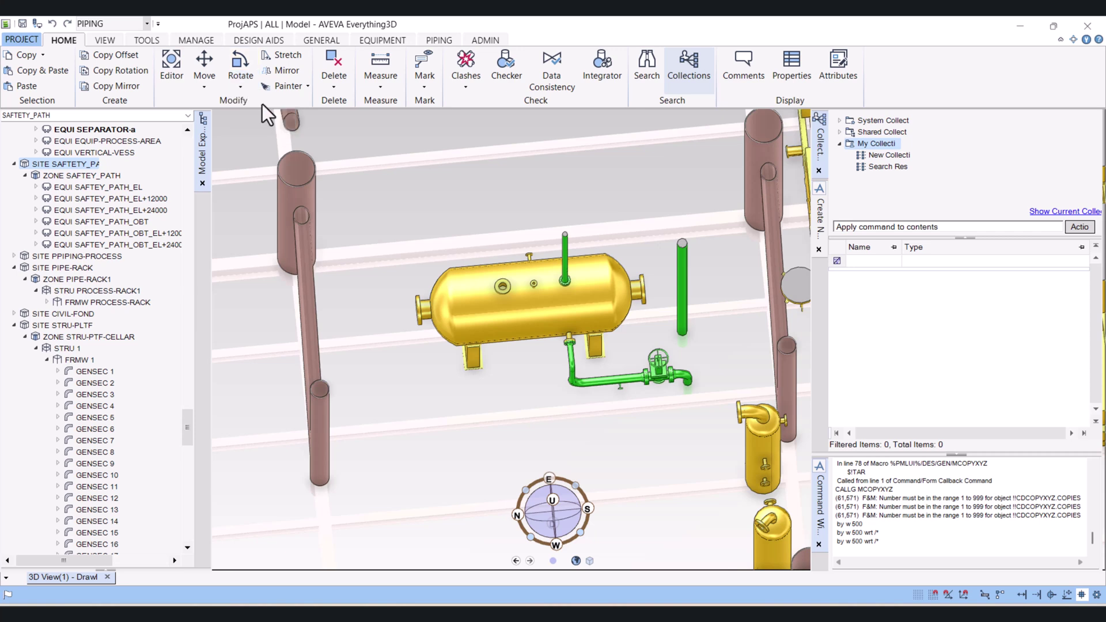
click(547, 311)
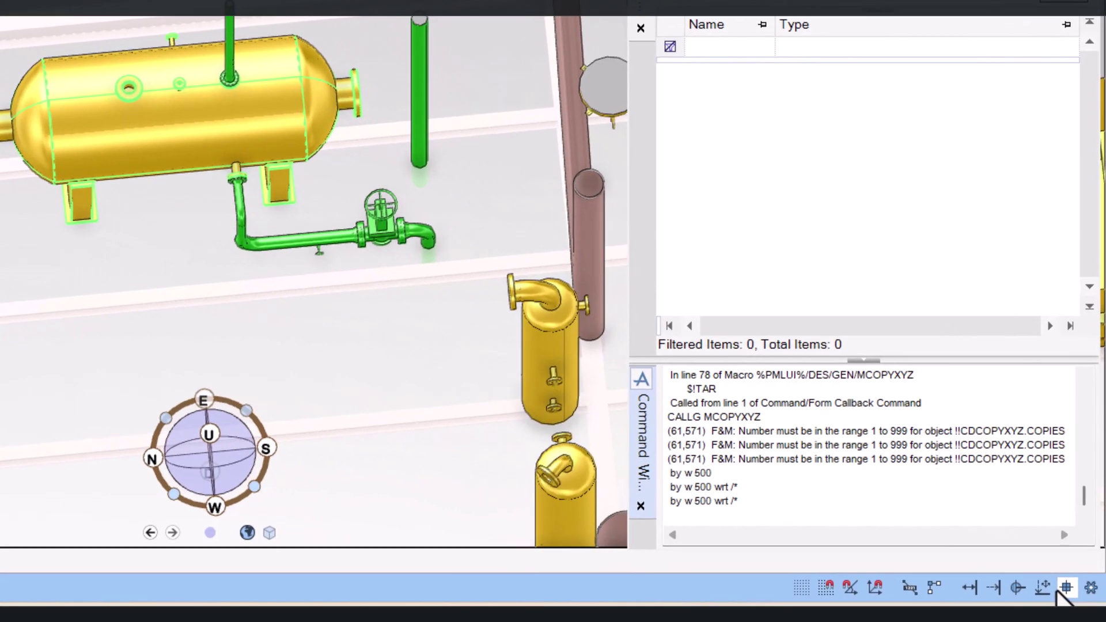
Review the element and graphics object snap options in the snapping settings and apply them as they are.
click(1063, 591)
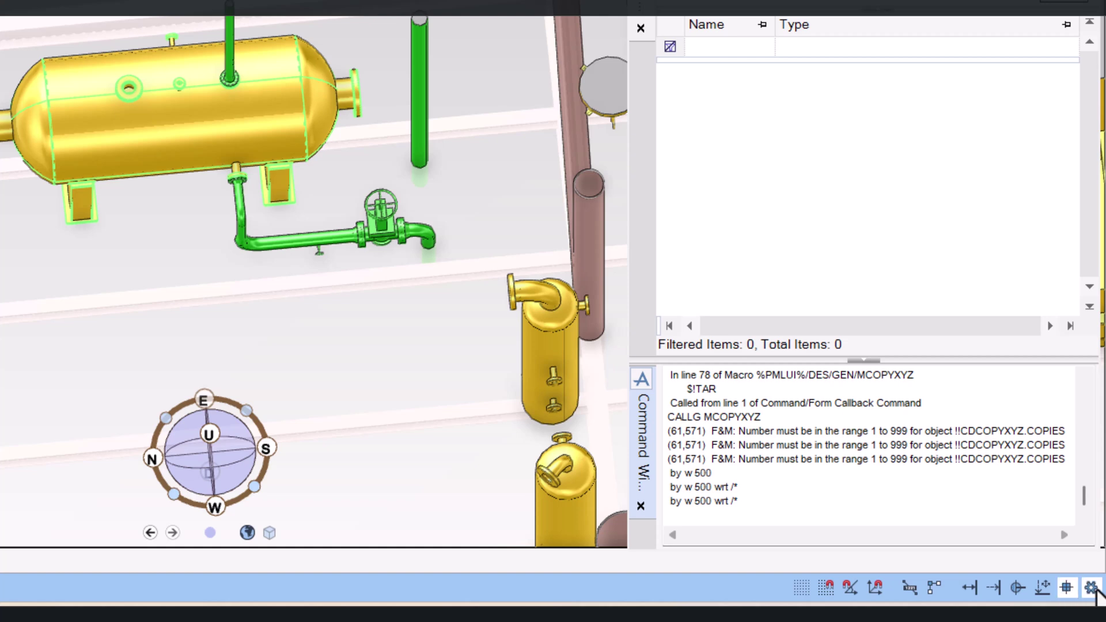
right_click(1093, 588)
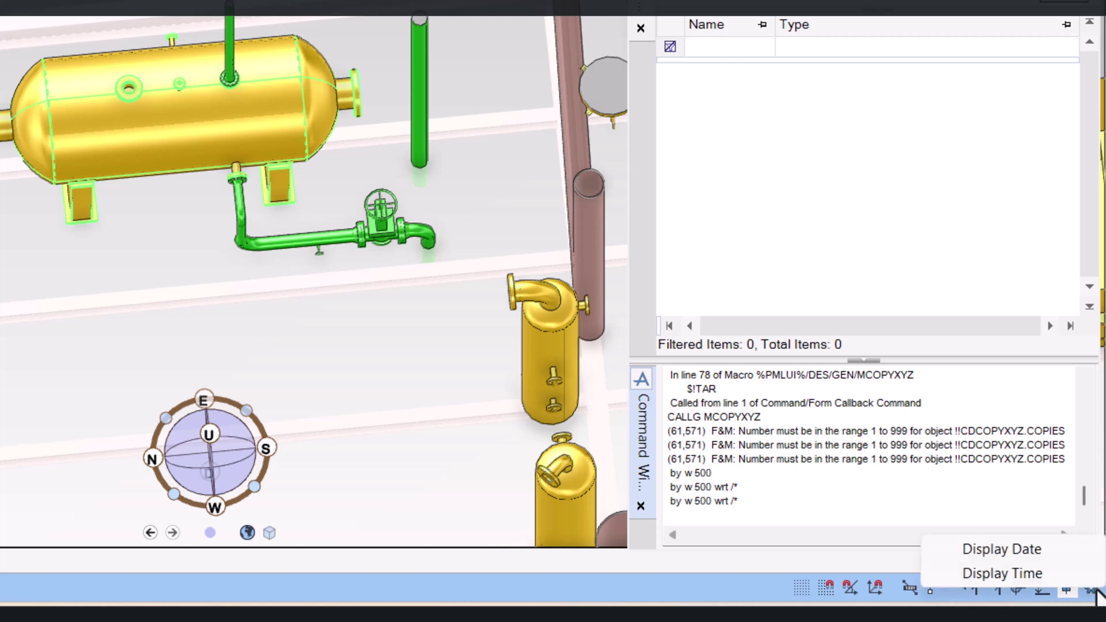
click(1051, 578)
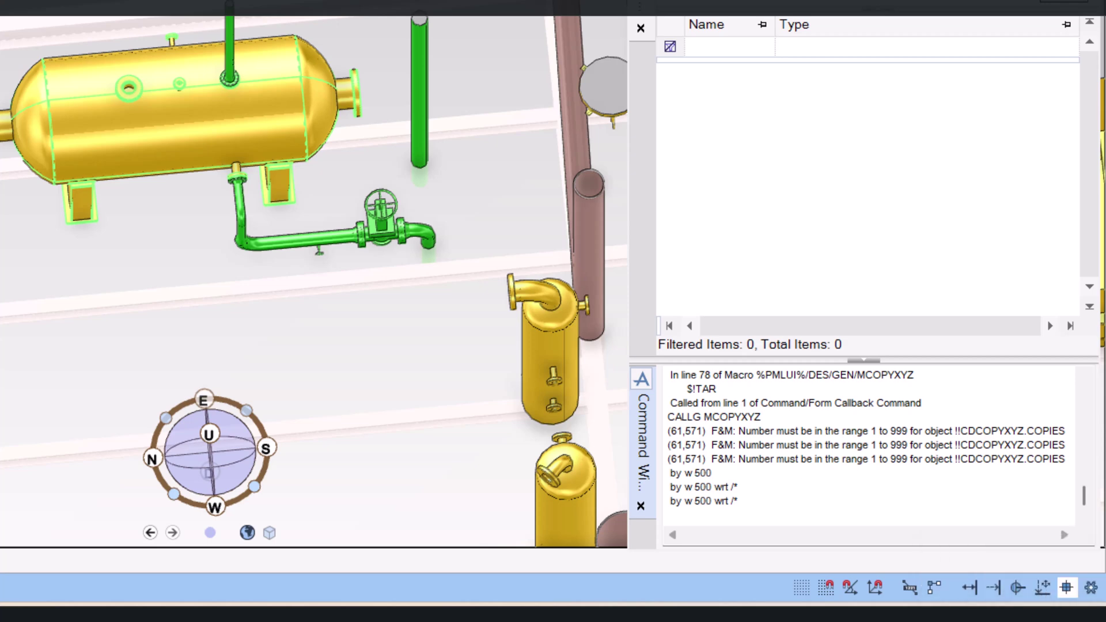
click(1092, 587)
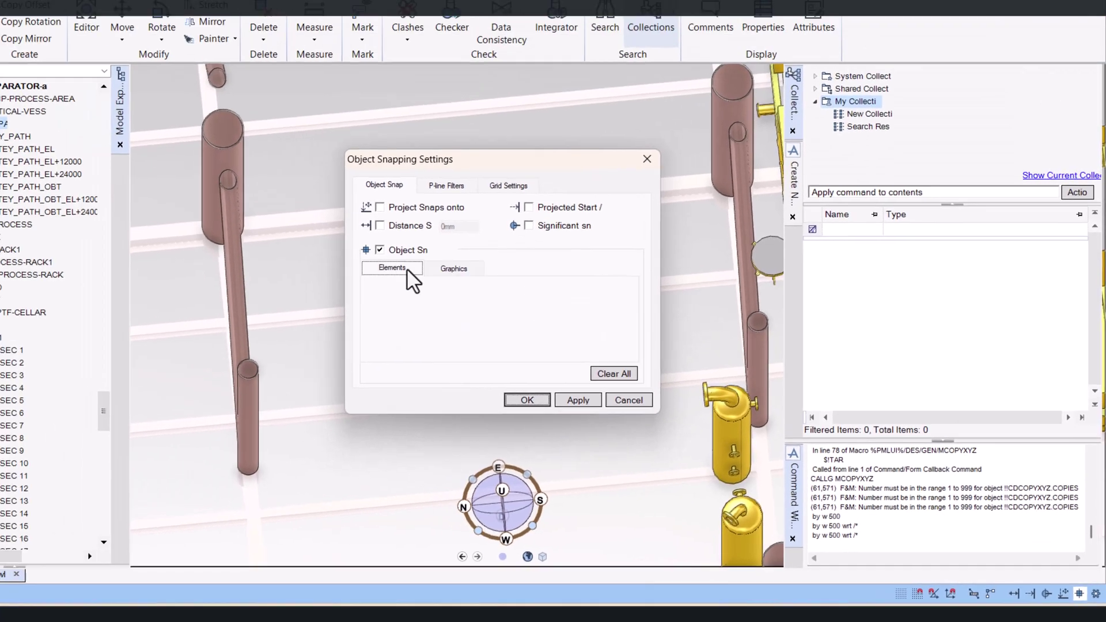
click(127, 142)
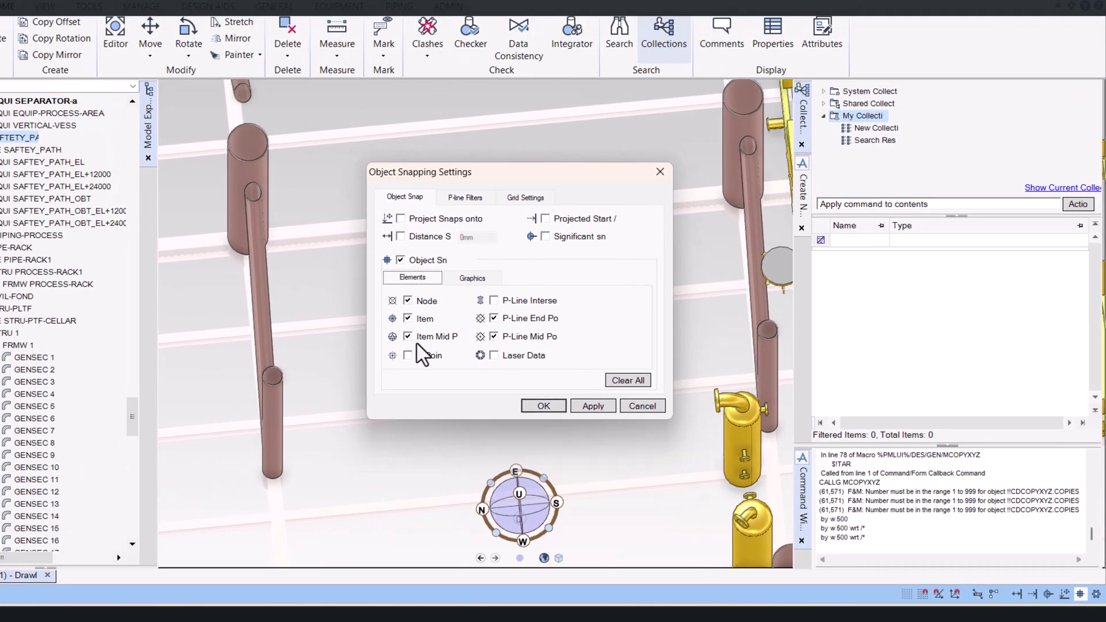
click(478, 277)
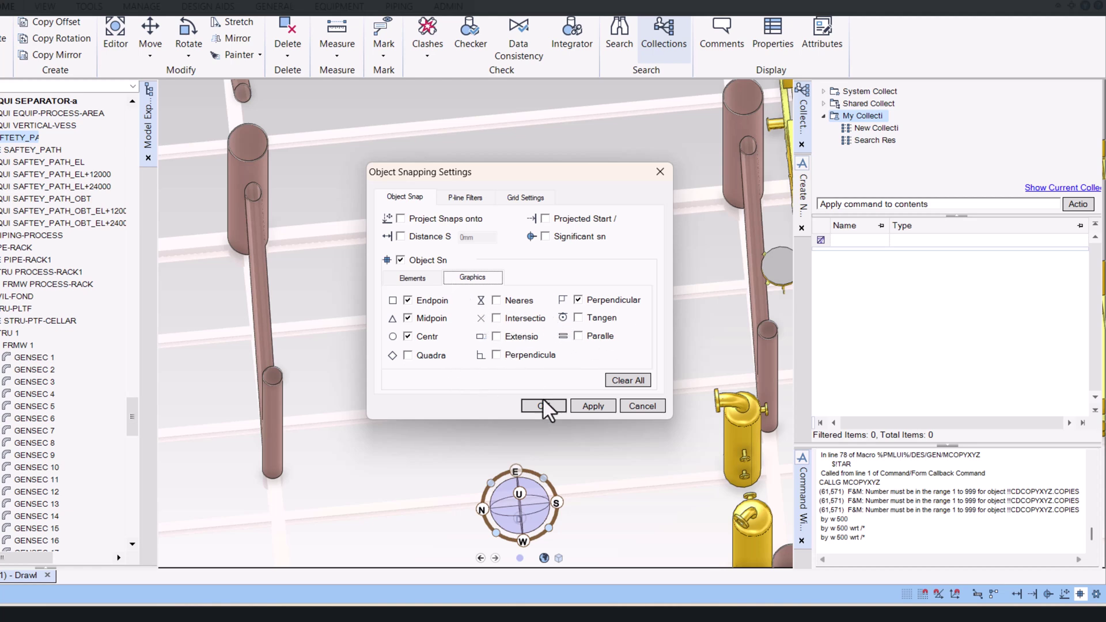
click(591, 405)
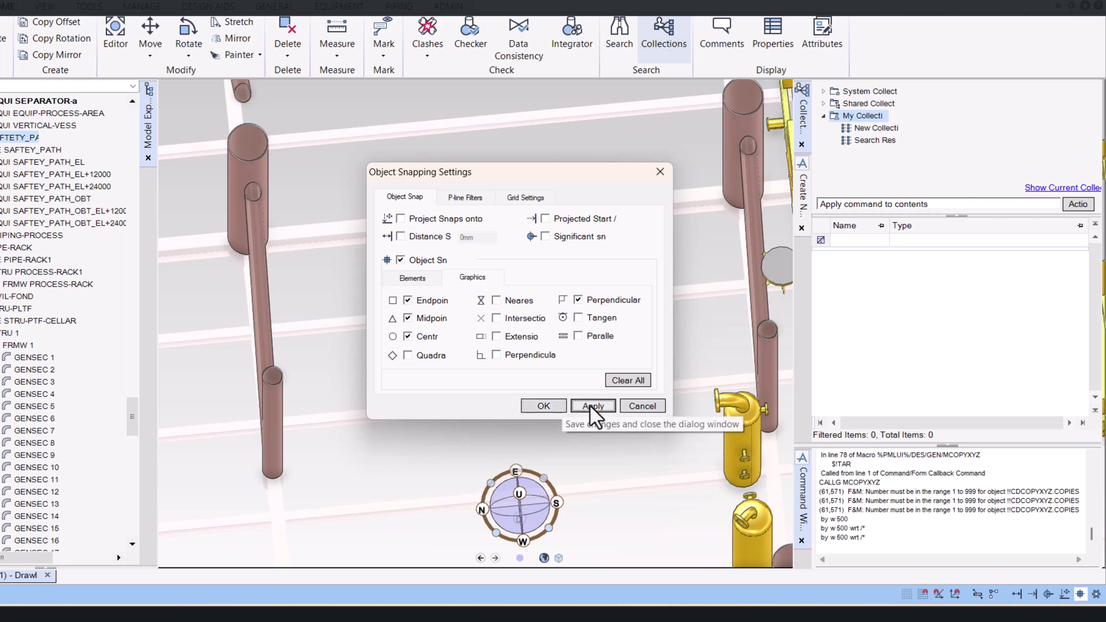
click(530, 407)
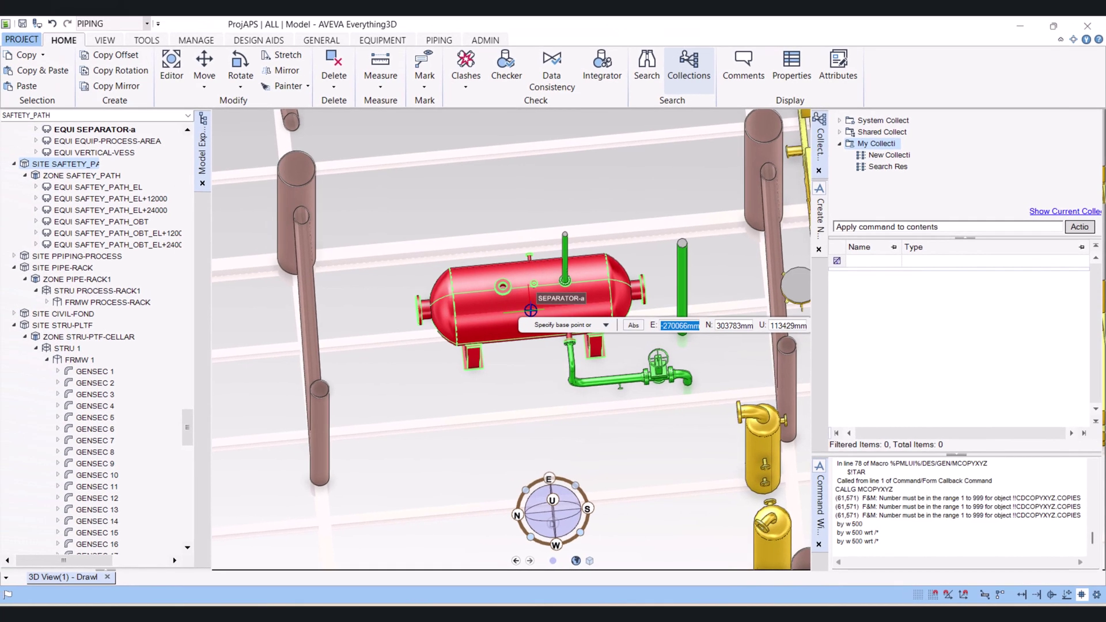
Rotate the separator vessel 90 degrees about a base point near its middle and clear the selection.
click(530, 310)
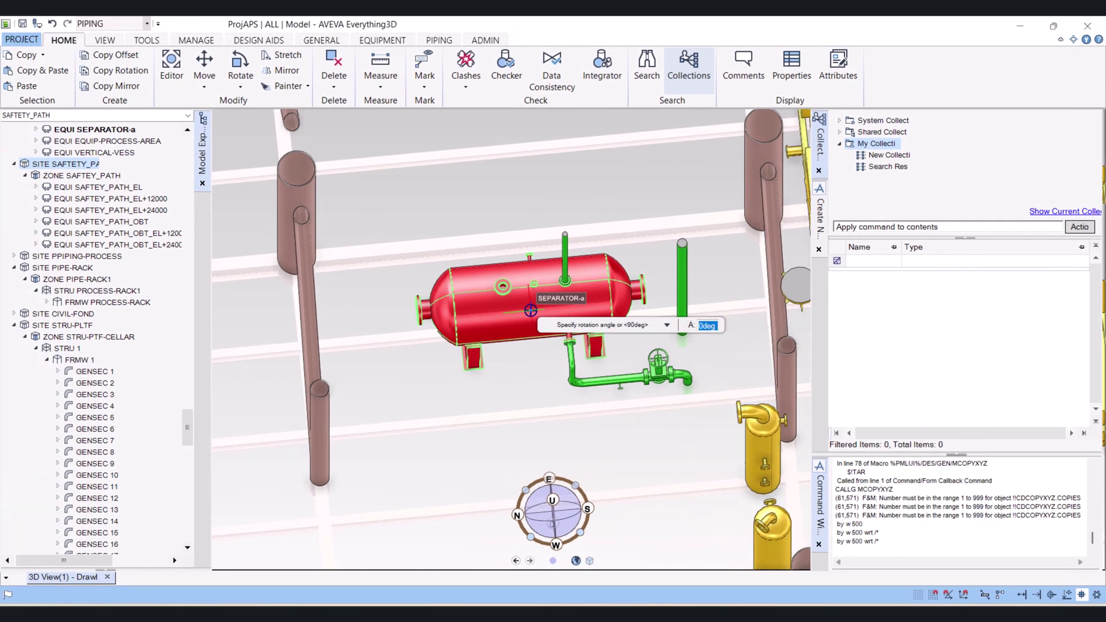
text(90)
key(Return)
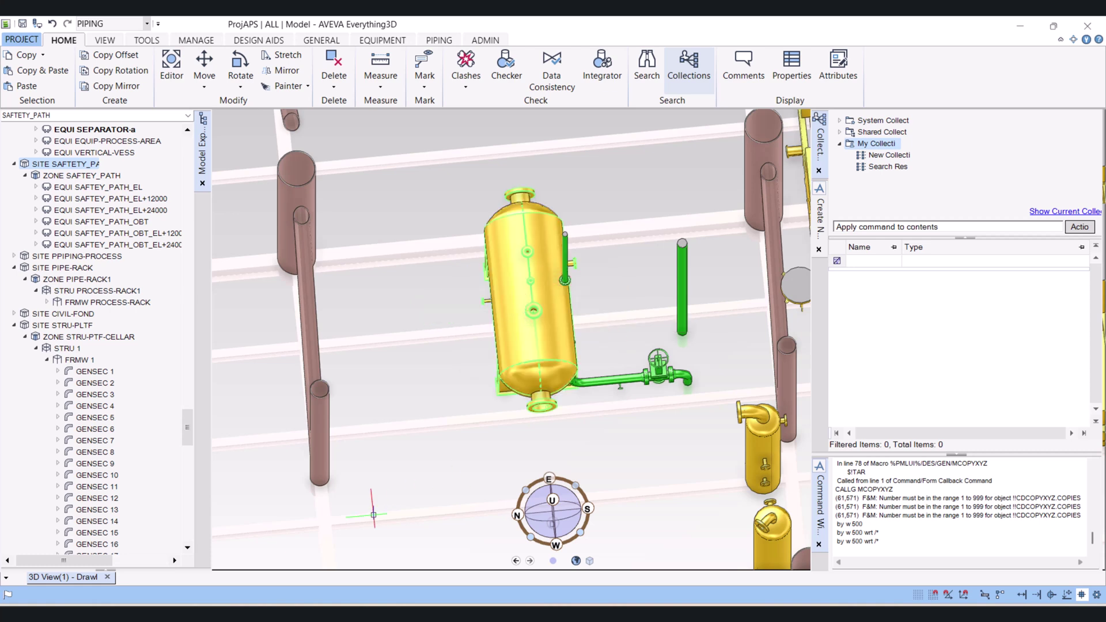
click(385, 542)
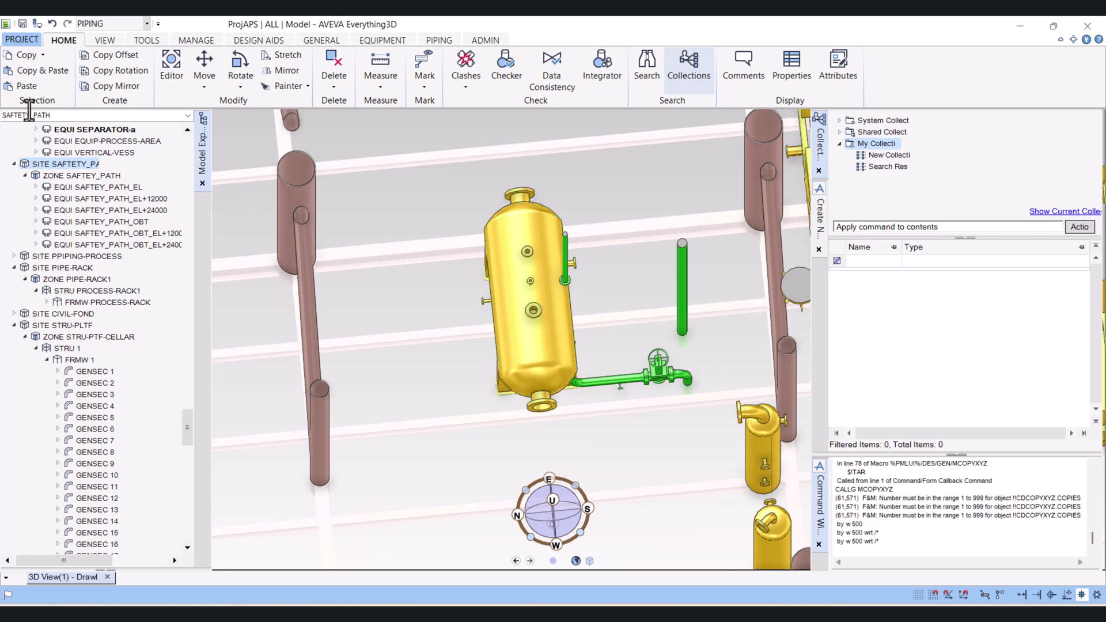
Rotate the pipe elbow below the separator 90 degrees about a base point on the elbow.
click(239, 86)
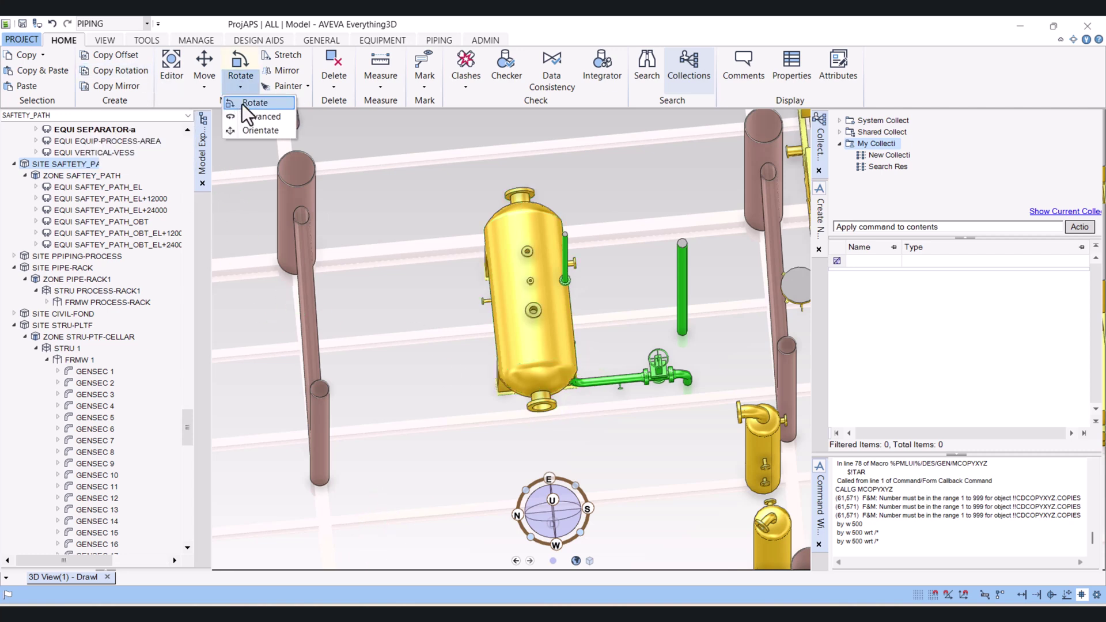
click(242, 103)
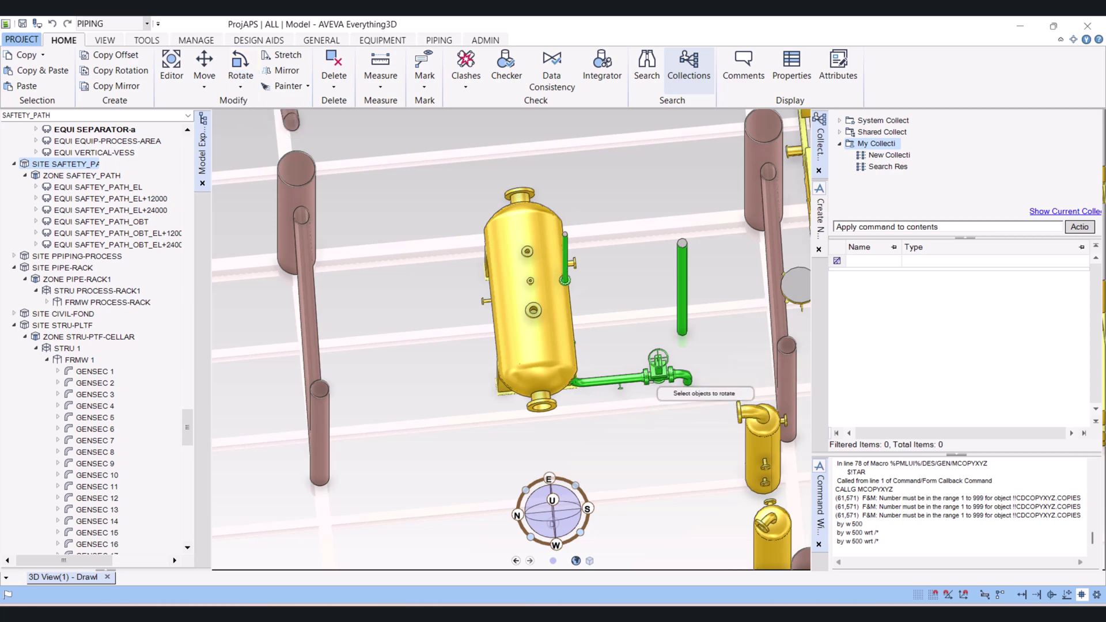
scroll(650, 390, down, 3)
middle_drag(650, 390, 609, 331)
scroll(647, 370, down, 5)
scroll(645, 374, up, 2)
scroll(650, 381, up, 10)
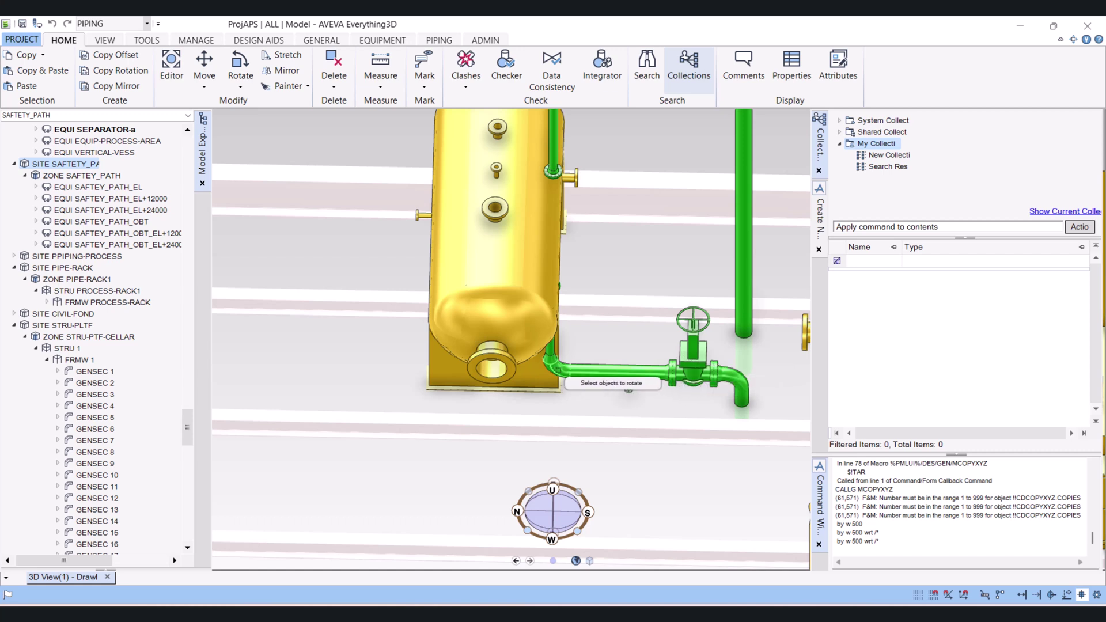
click(554, 370)
scroll(562, 367, down, 3)
scroll(567, 365, up, 5)
scroll(562, 366, up, 3)
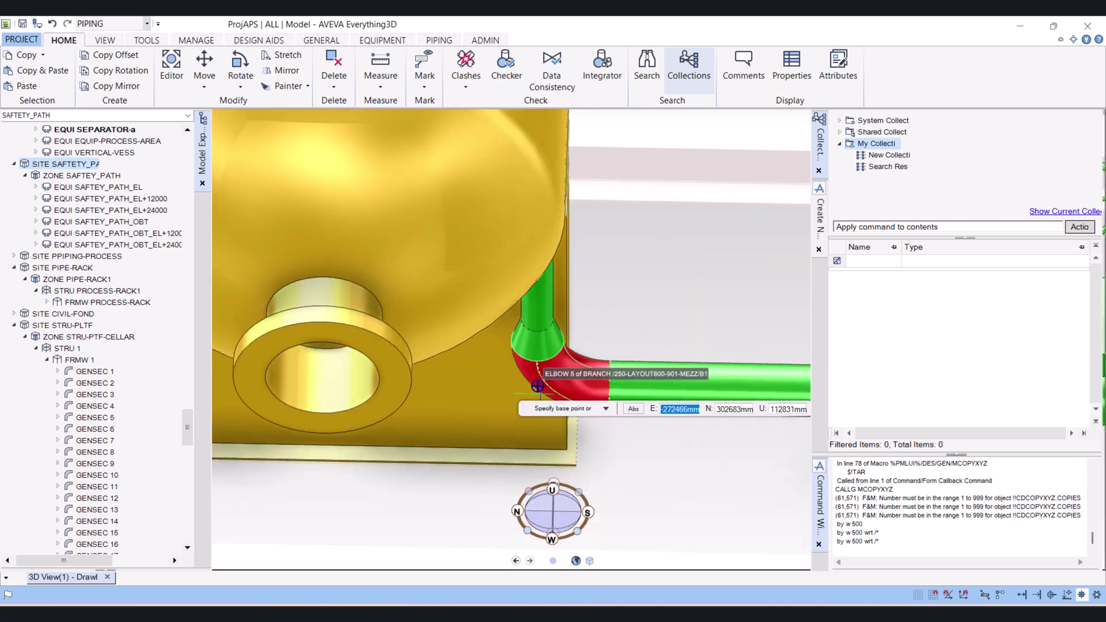
click(538, 385)
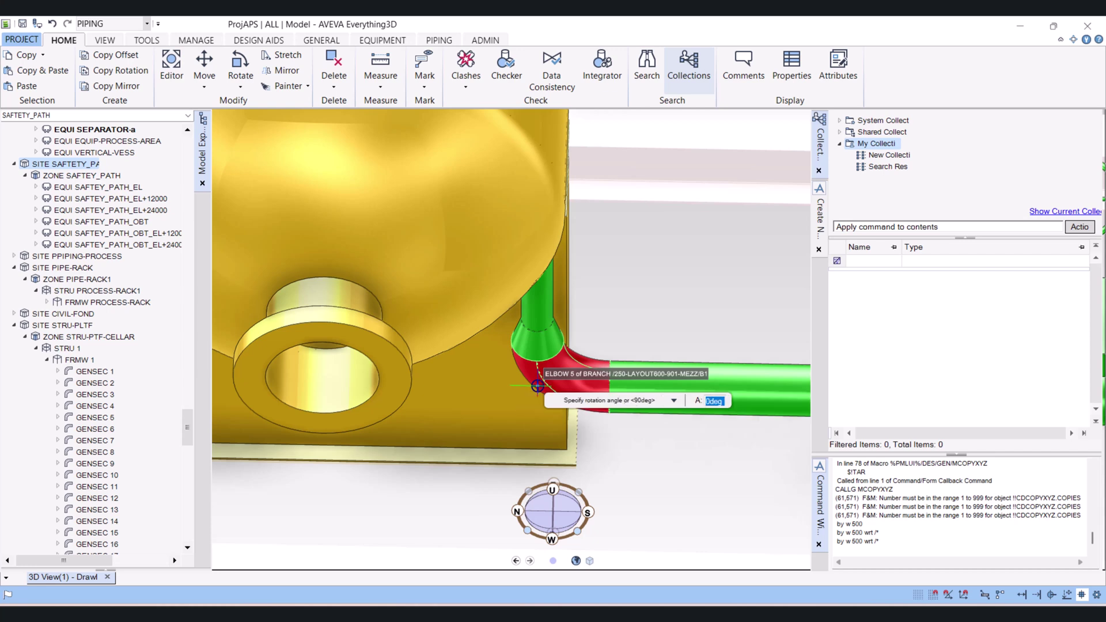
text(90)
key(Return)
middle_drag(511, 411, 415, 392)
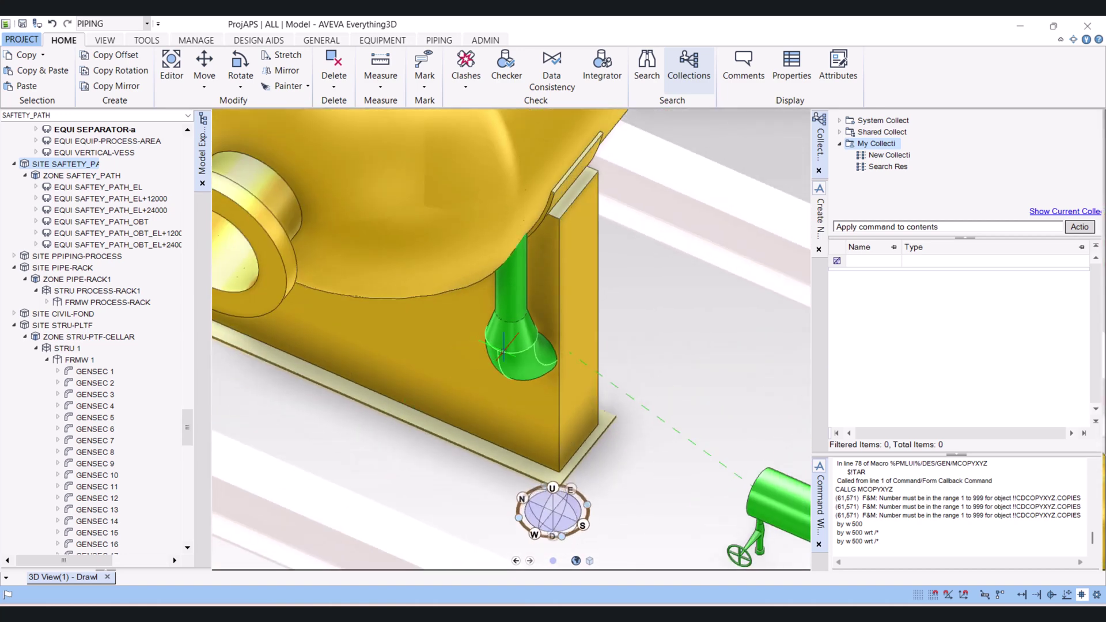
Undo the rotations of the pipe elbow and the separator vessel.
click(227, 86)
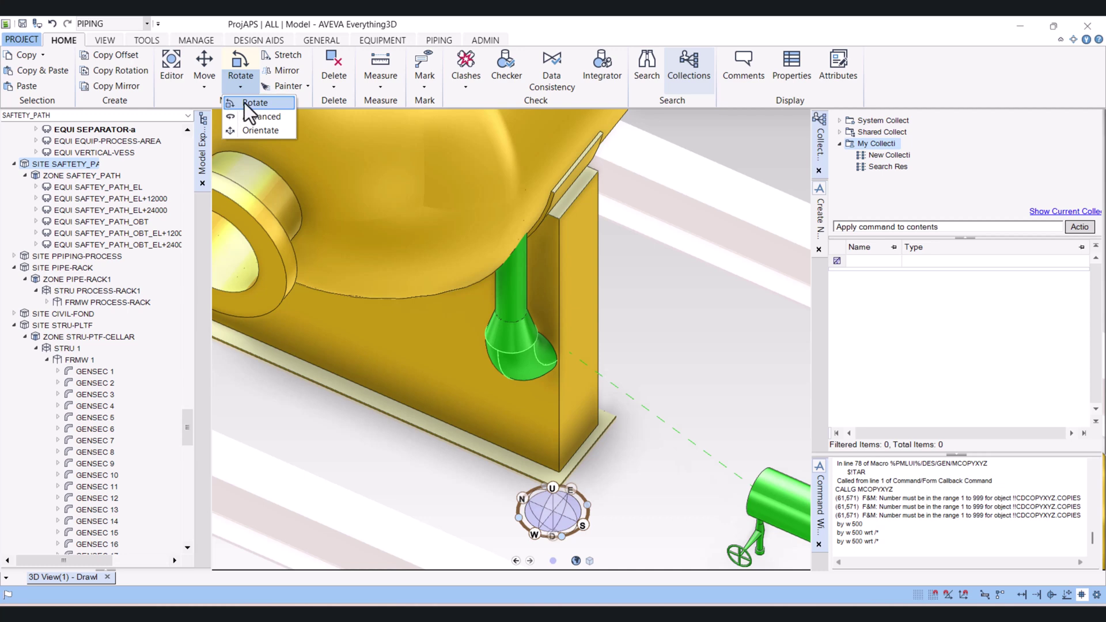
click(52, 24)
click(51, 23)
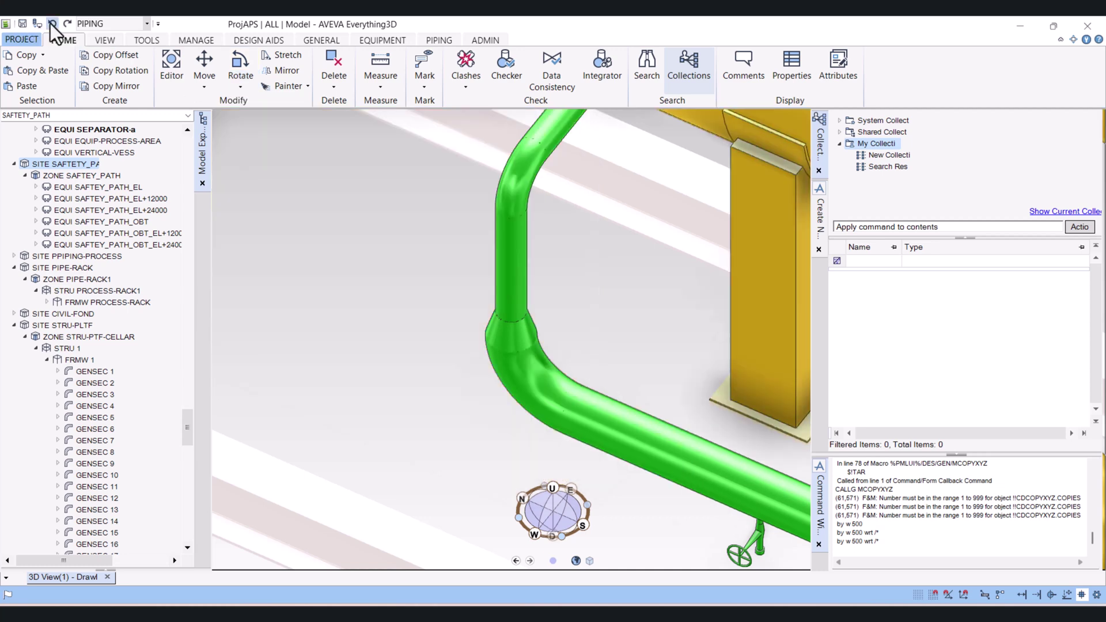
scroll(698, 455, up, 3)
scroll(627, 387, down, 5)
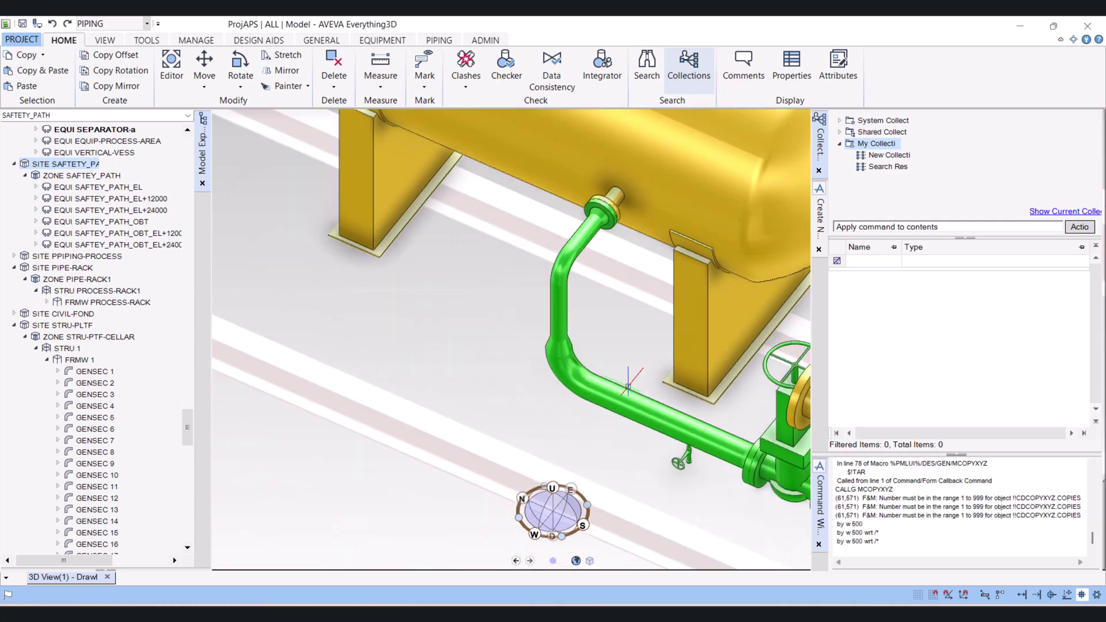
scroll(628, 387, down, 5)
middle_drag(576, 402, 725, 461)
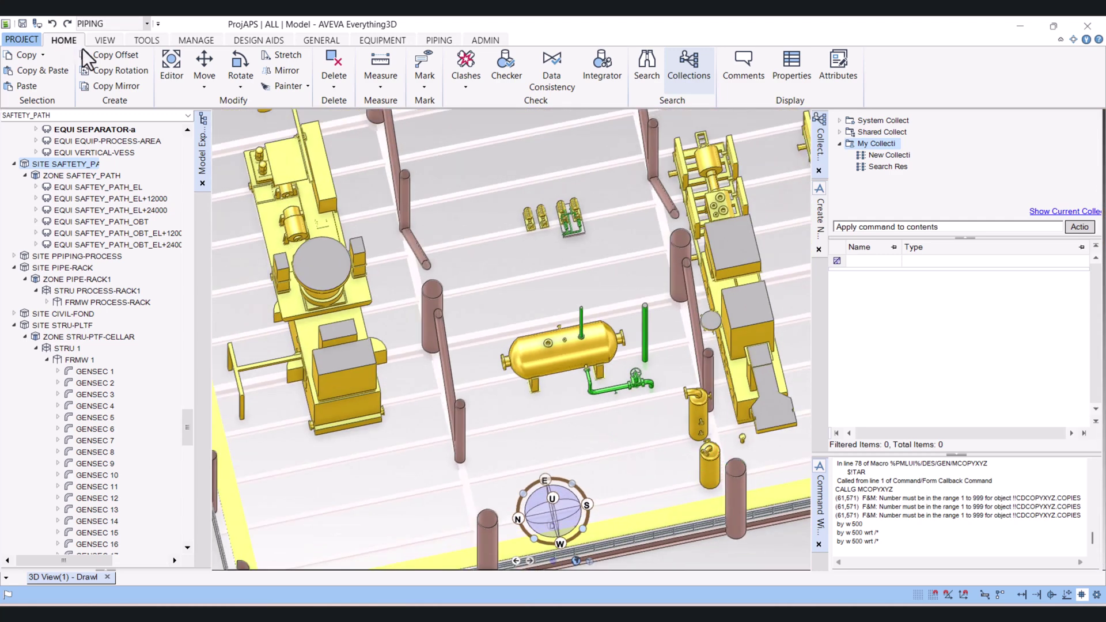
Open the Advanced rotation settings and assign the separator vessel as the element to rotate using the CE option.
click(239, 87)
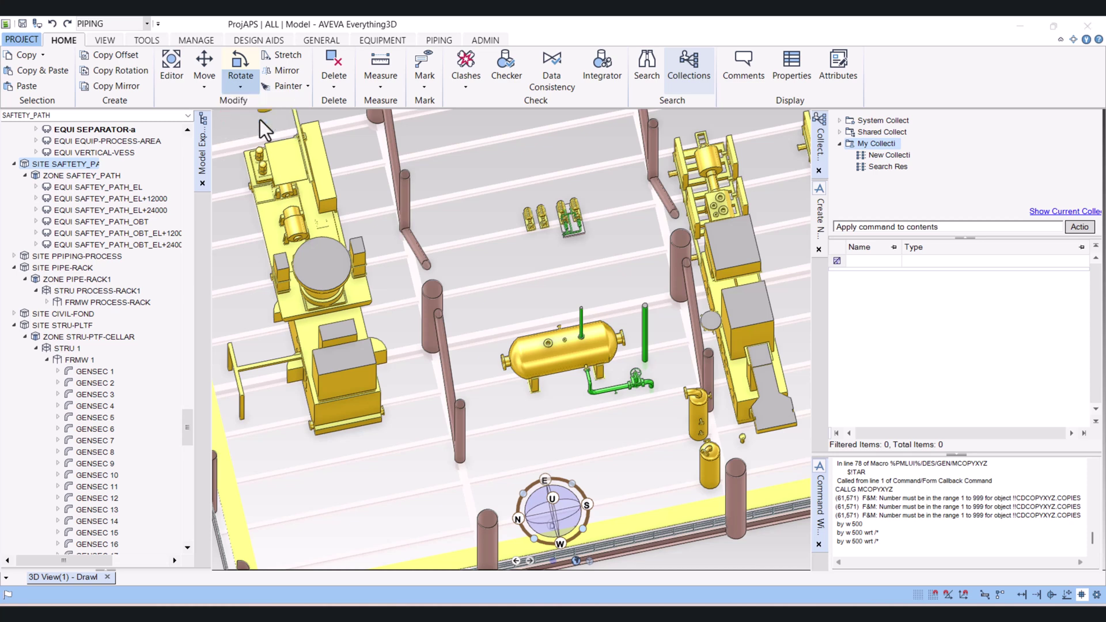
click(261, 117)
drag(299, 123, 347, 136)
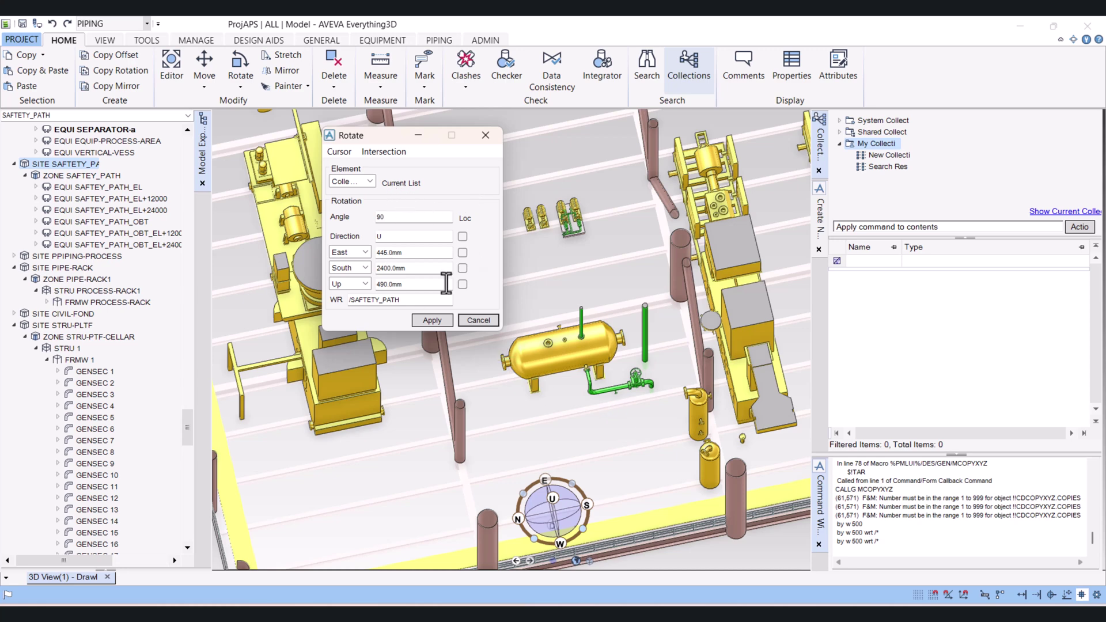
middle_drag(465, 387, 560, 366)
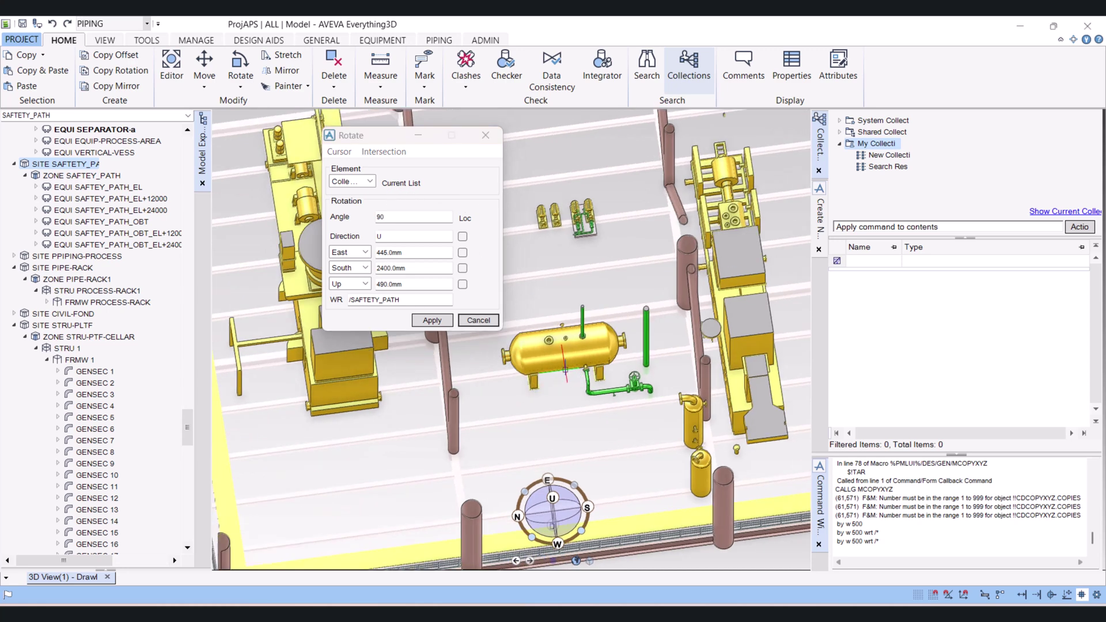
click(564, 362)
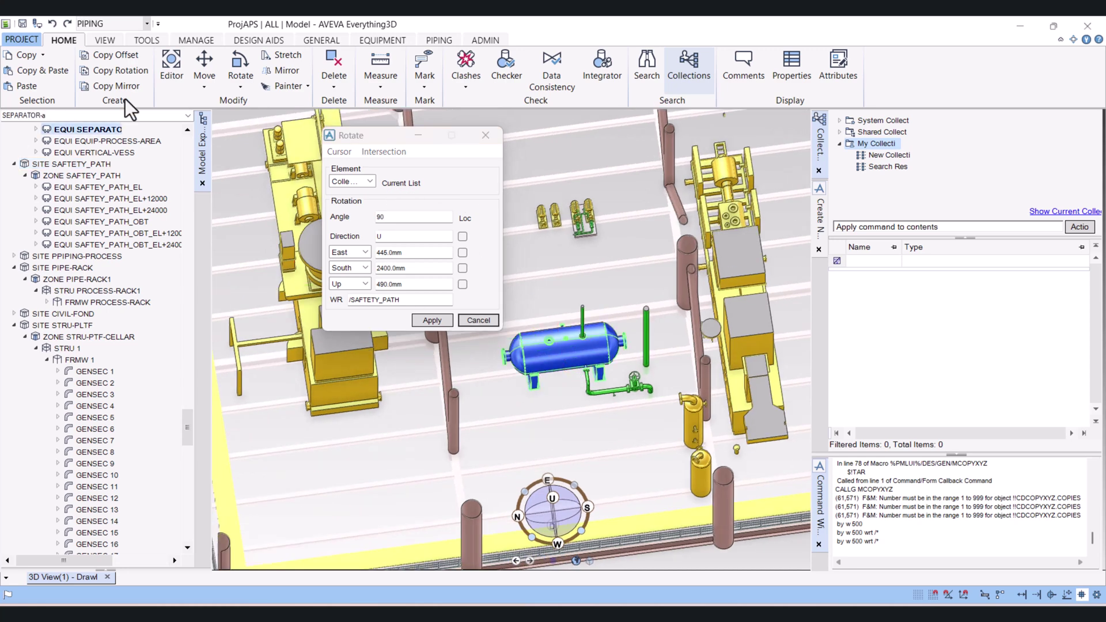
click(370, 182)
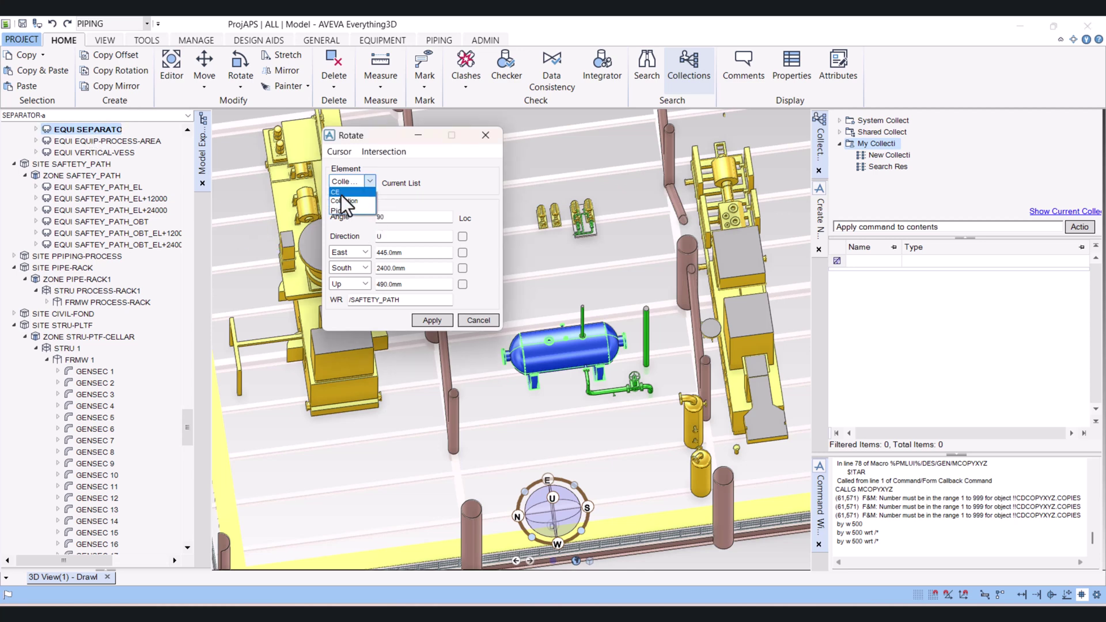
click(341, 193)
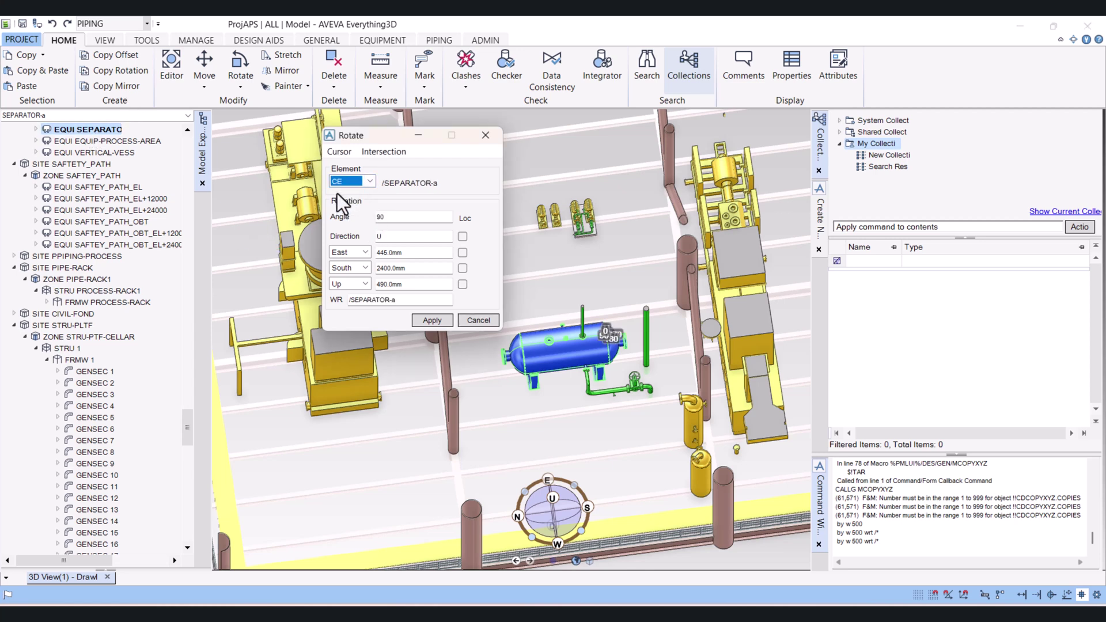
Set the rotation origin of the separator vessel by snapping to the vessel element itself.
middle_drag(485, 345, 556, 344)
scroll(536, 354, up, 2)
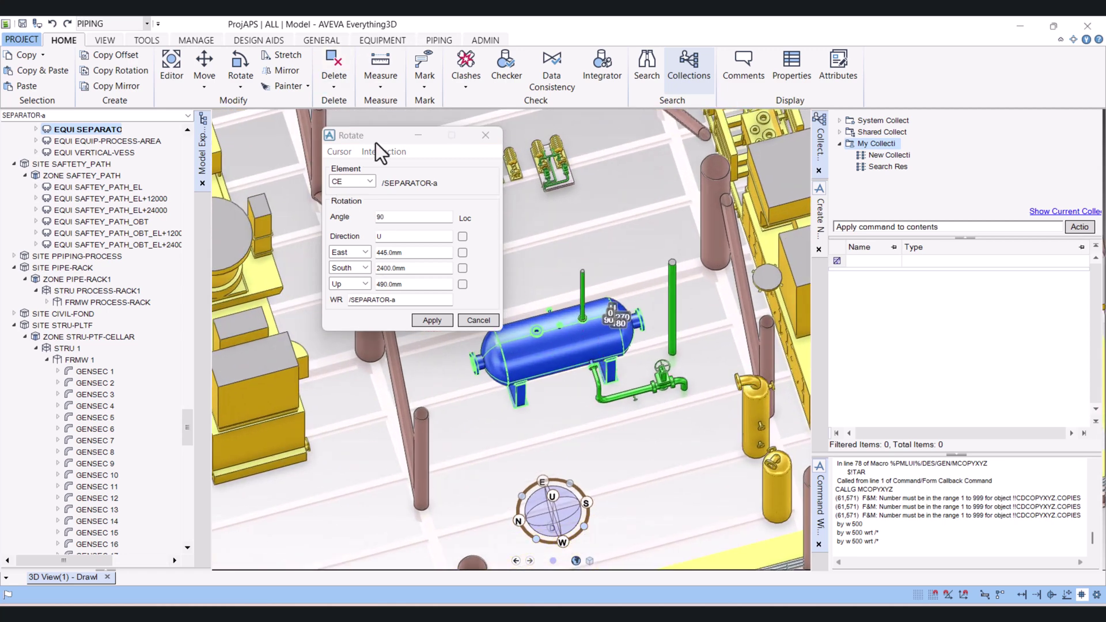
drag(381, 133, 261, 96)
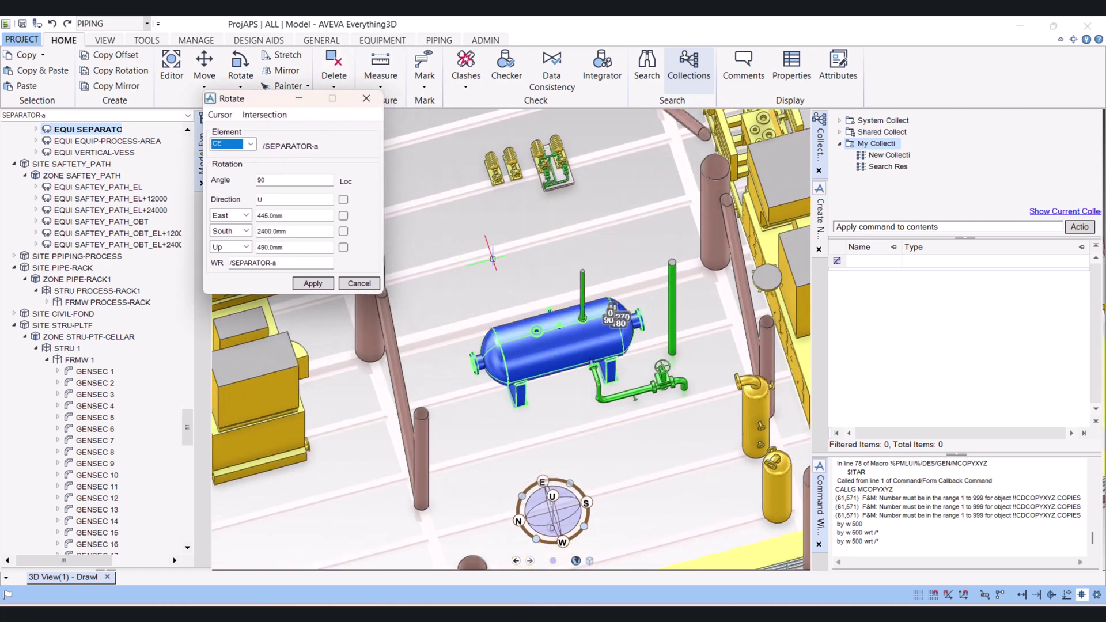
scroll(495, 261, up, 5)
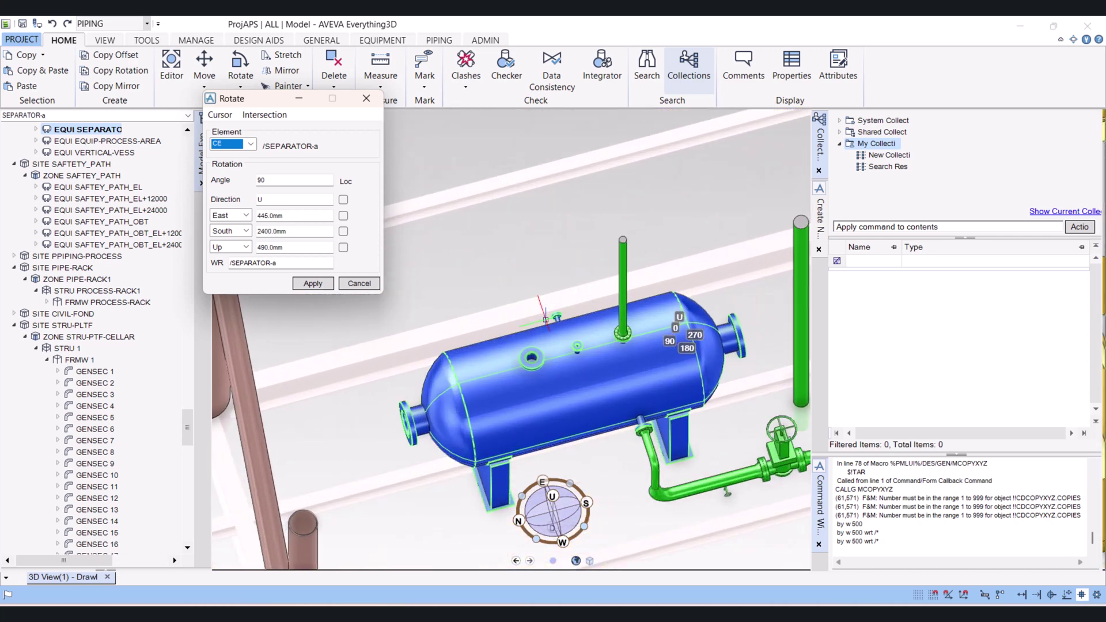
click(219, 113)
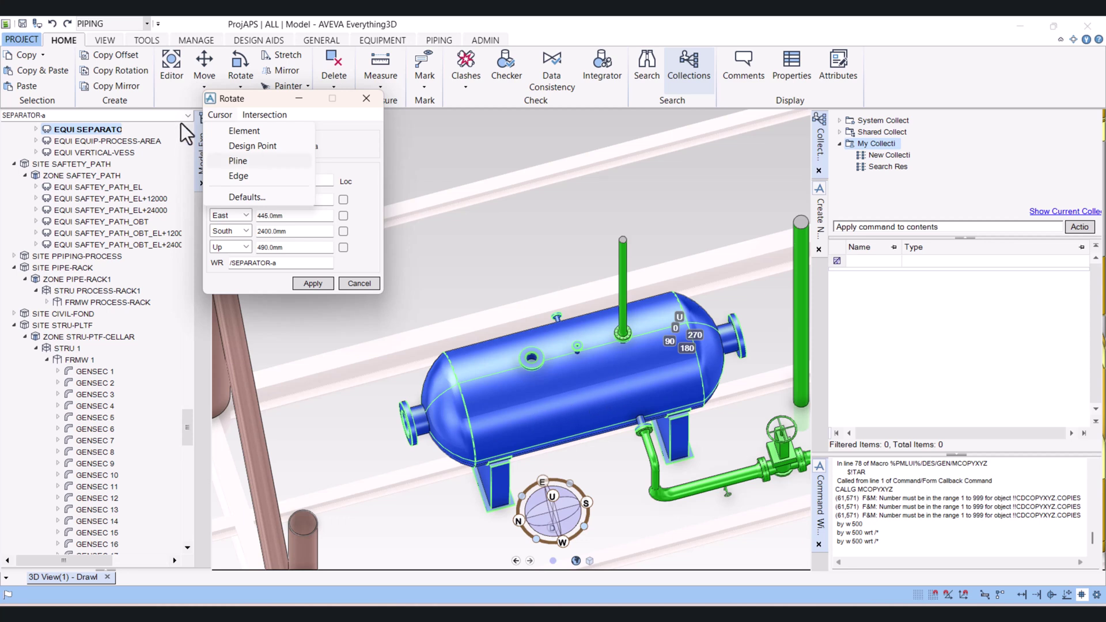
click(238, 130)
click(220, 115)
click(245, 132)
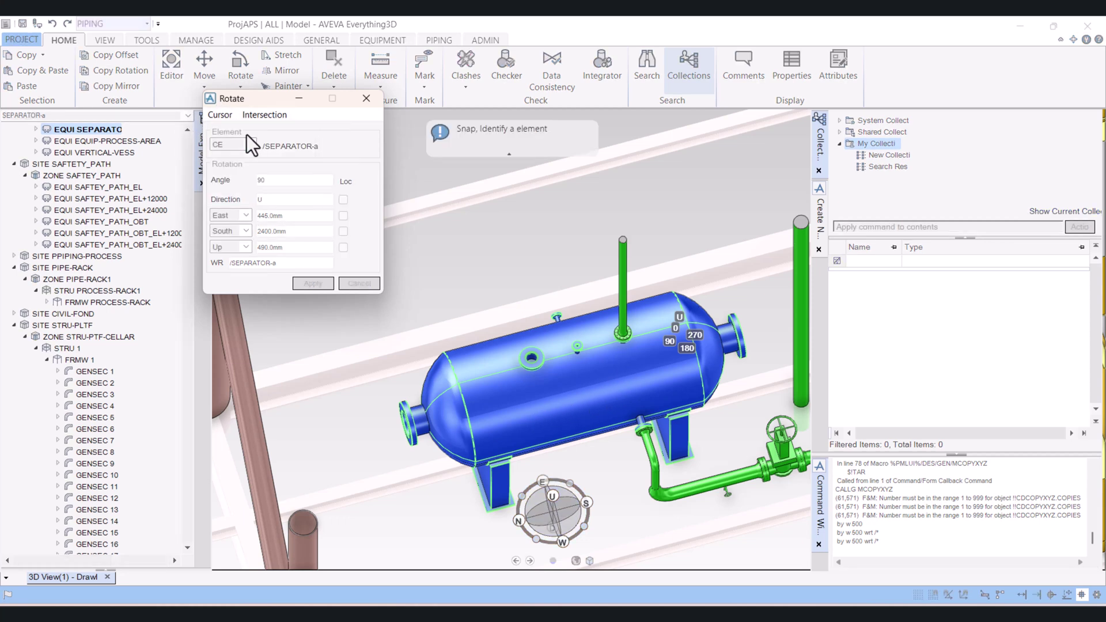
click(593, 386)
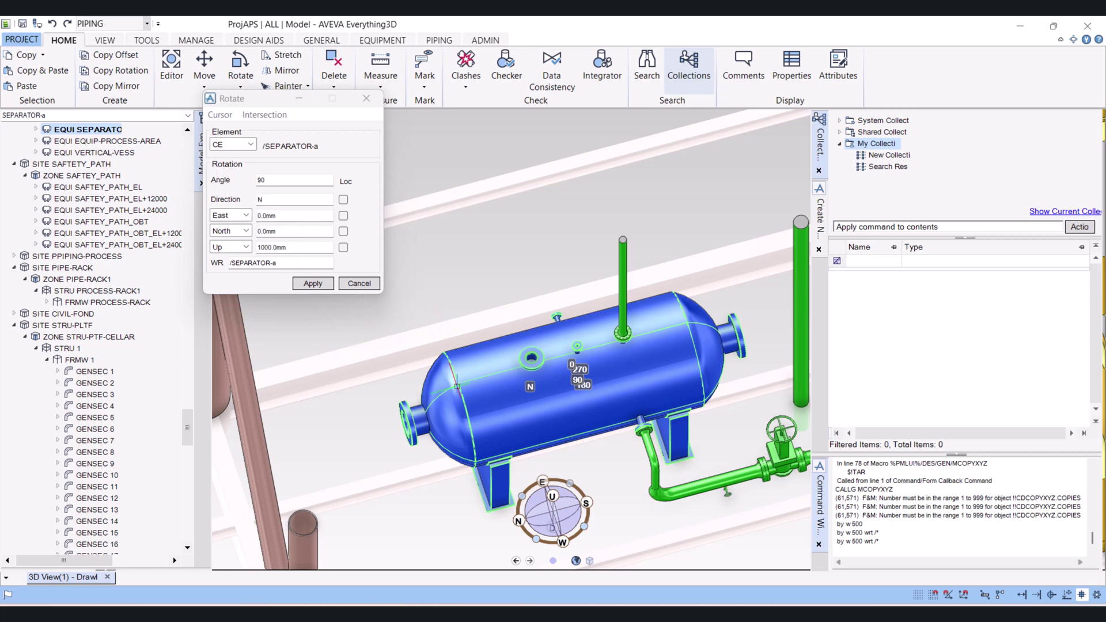
Set the rotation direction to U and rotate the separator vessel 90 degrees about the element origin.
middle_drag(451, 365, 413, 360)
double_click(260, 200)
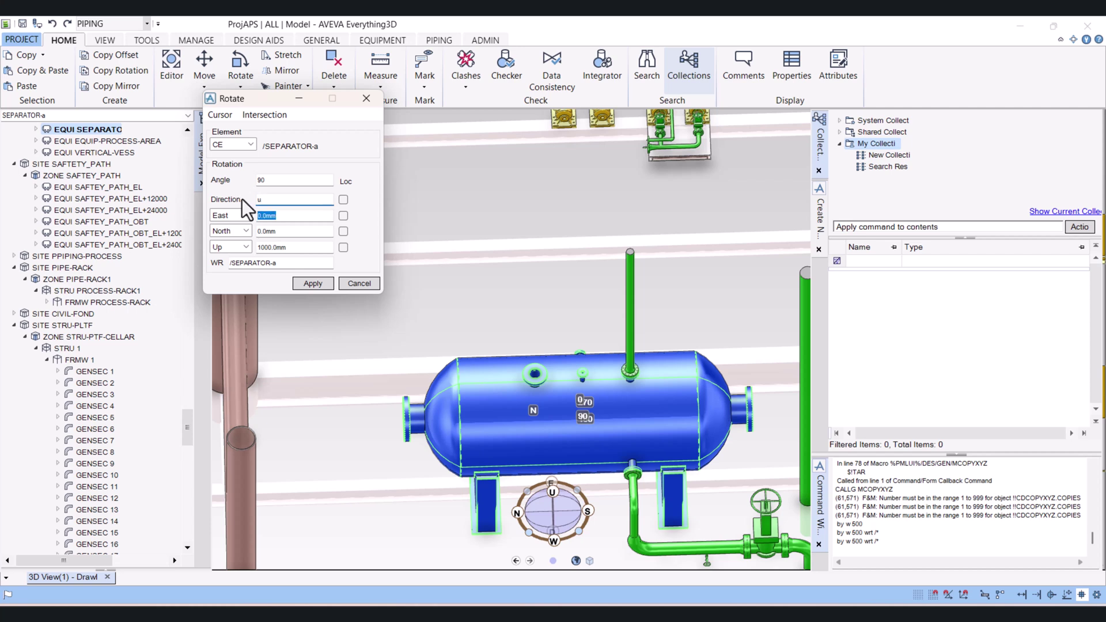
key(Tab)
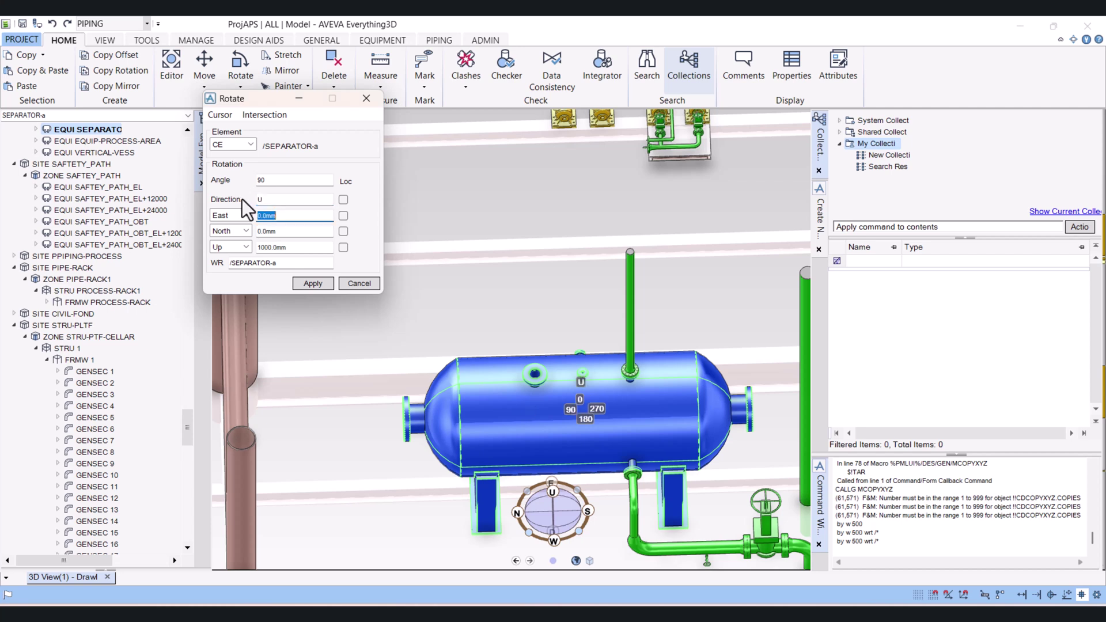
click(314, 283)
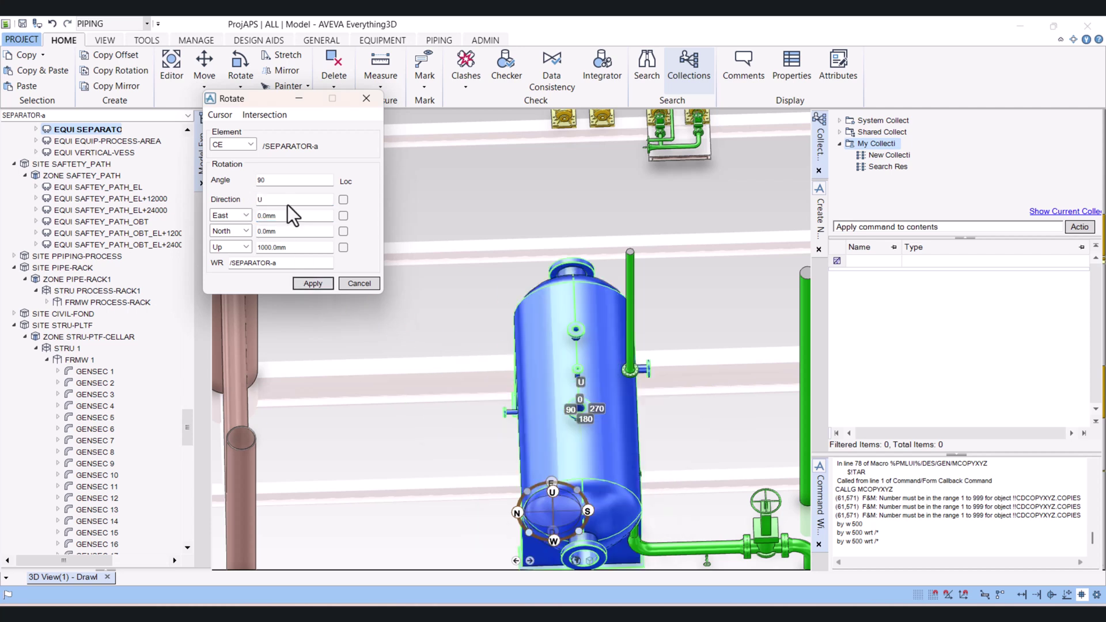
Set the angle to -90 and rotate the separator vessel back about the same origin.
click(258, 180)
text(-)
click(312, 283)
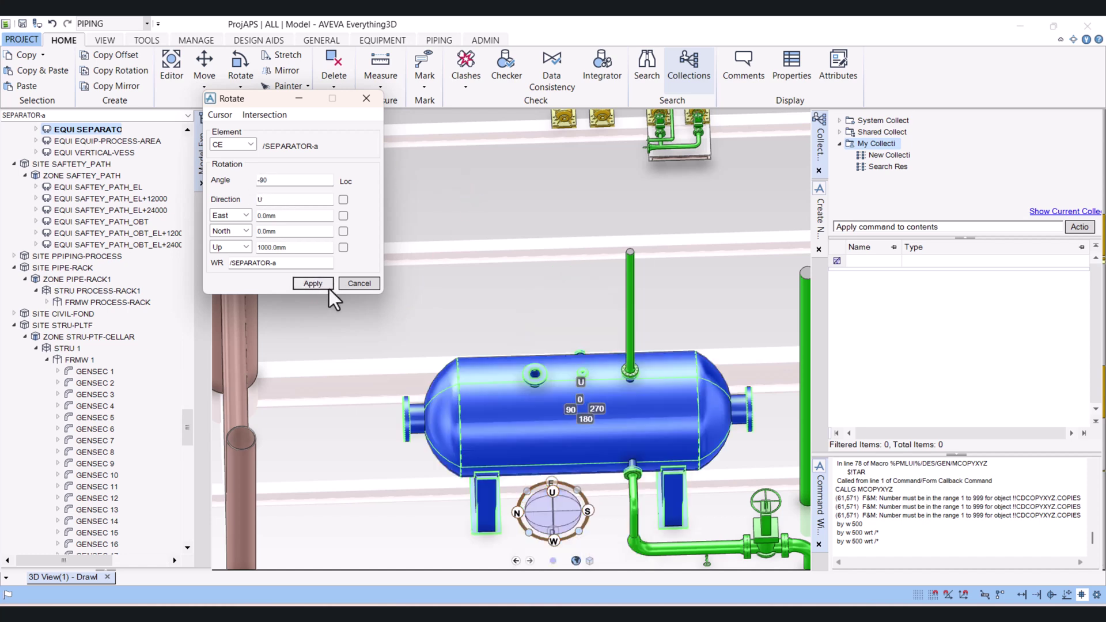
Set the rotation origin to the design point at the centre of the separator's north dished end.
click(221, 119)
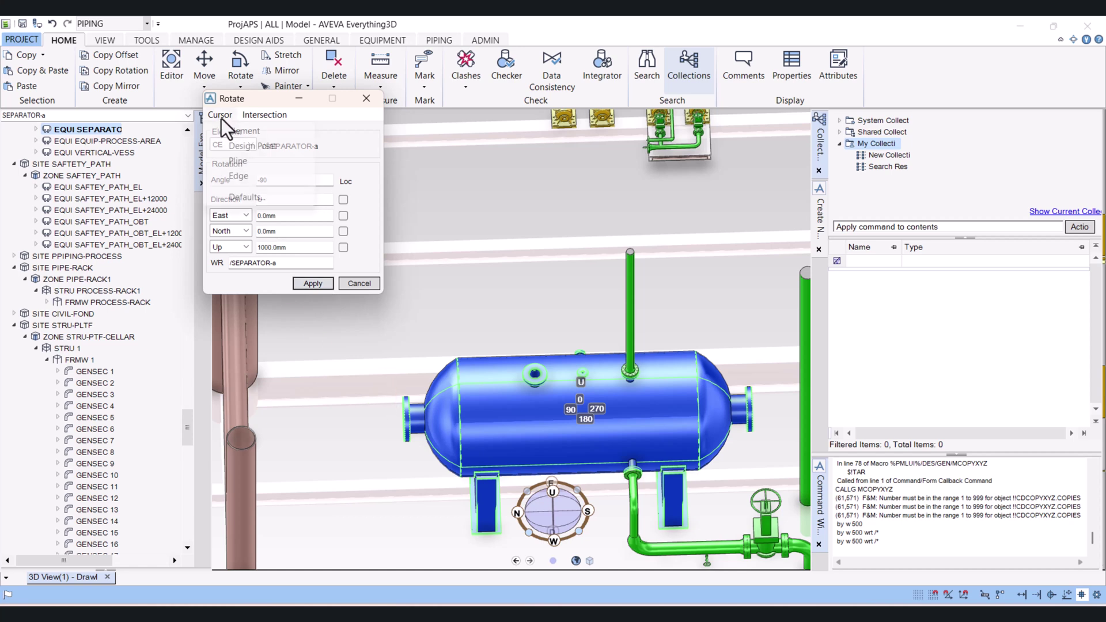
click(239, 145)
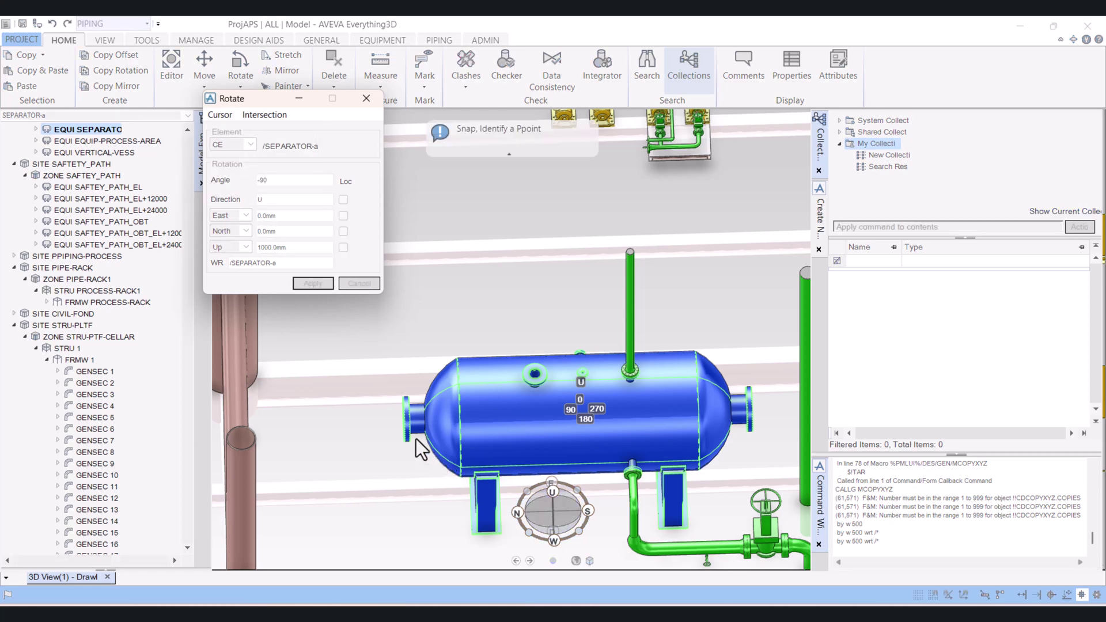
scroll(436, 430, down, 5)
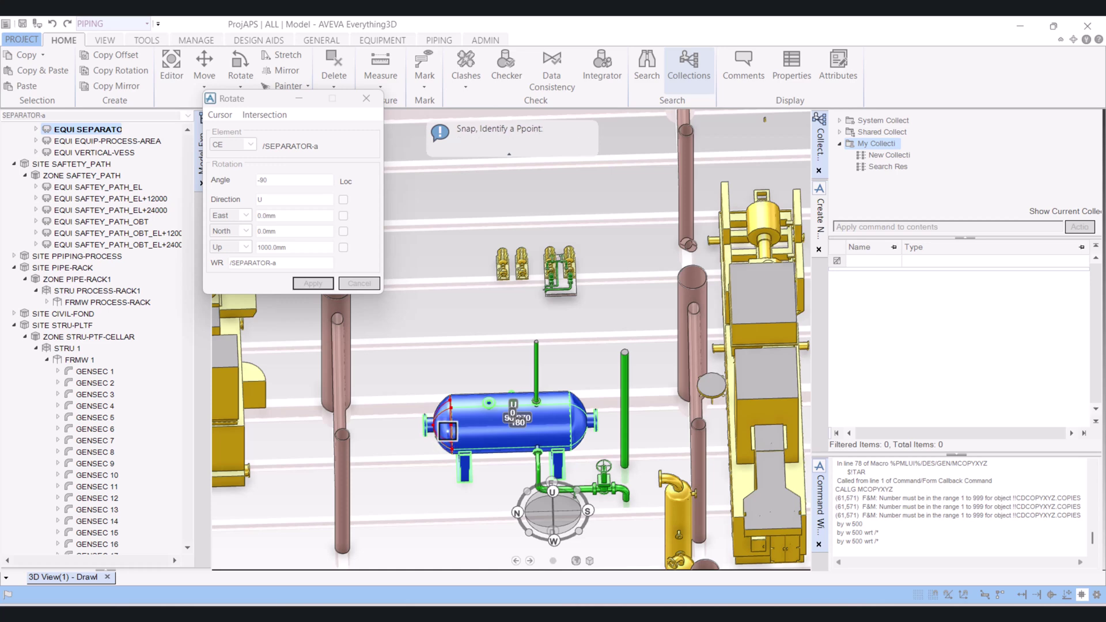
scroll(450, 437, up, 5)
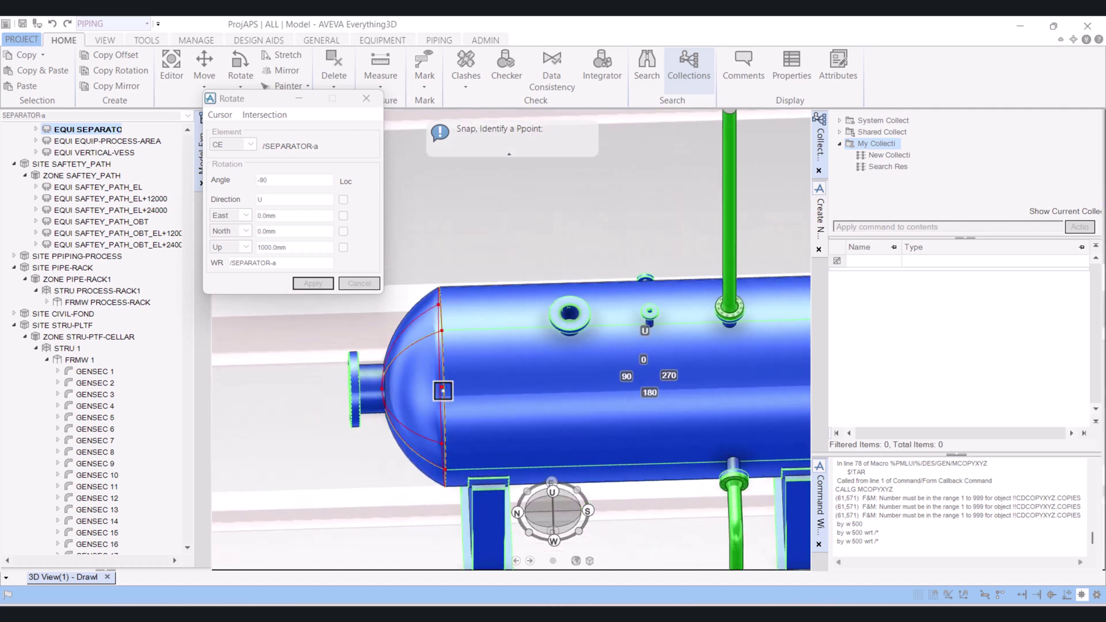
click(442, 388)
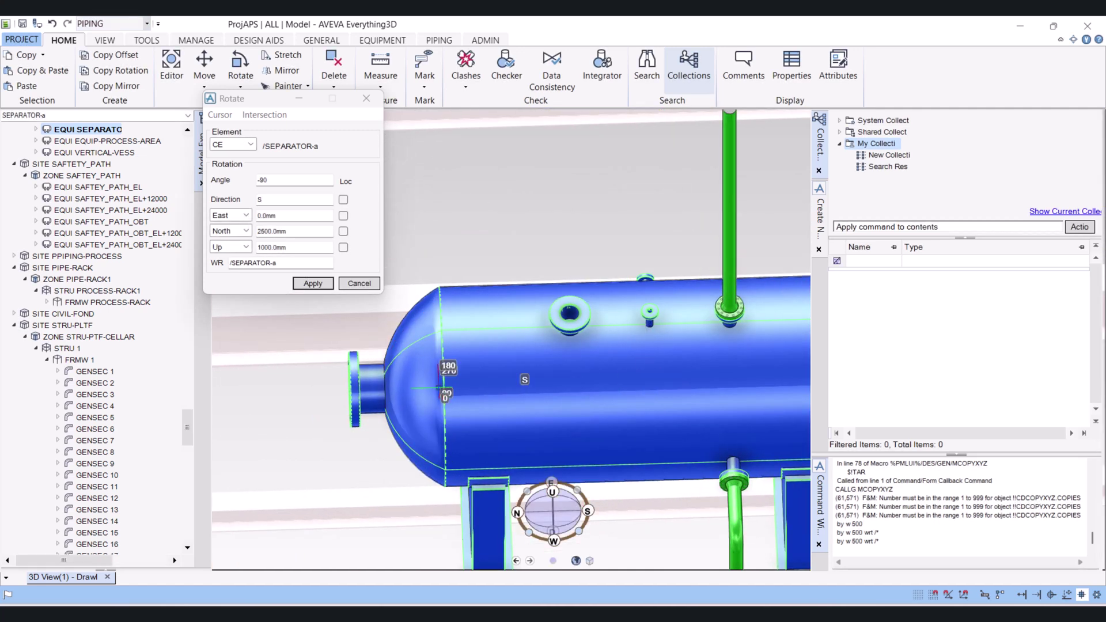
Set the direction to U and rotate the separator vessel -90 degrees about the dished-end design point.
double_click(271, 199)
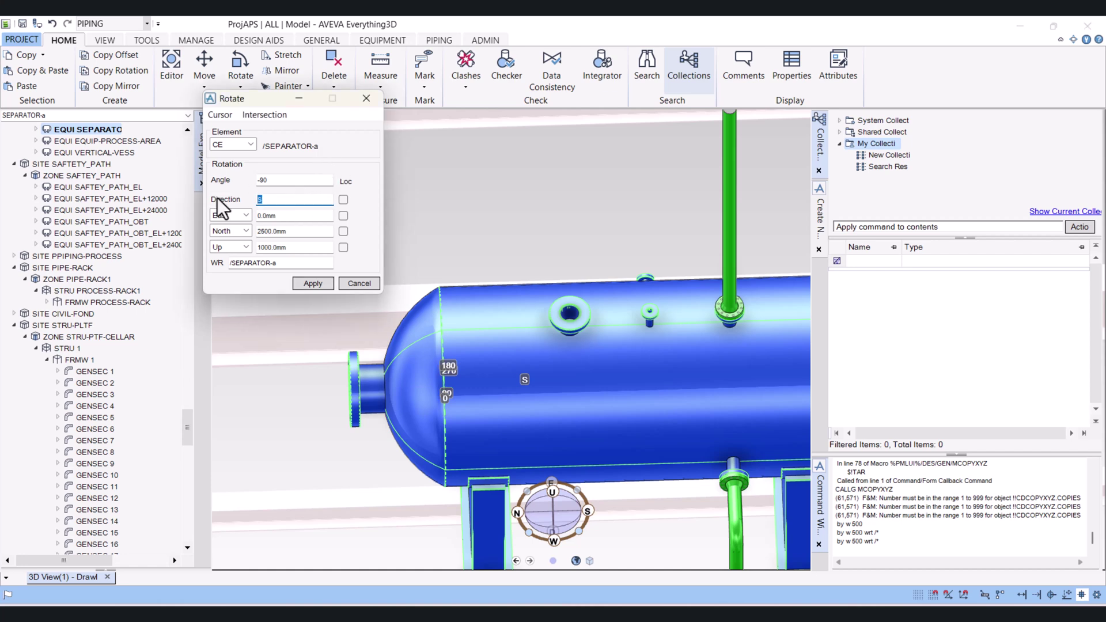
text(U)
key(Tab)
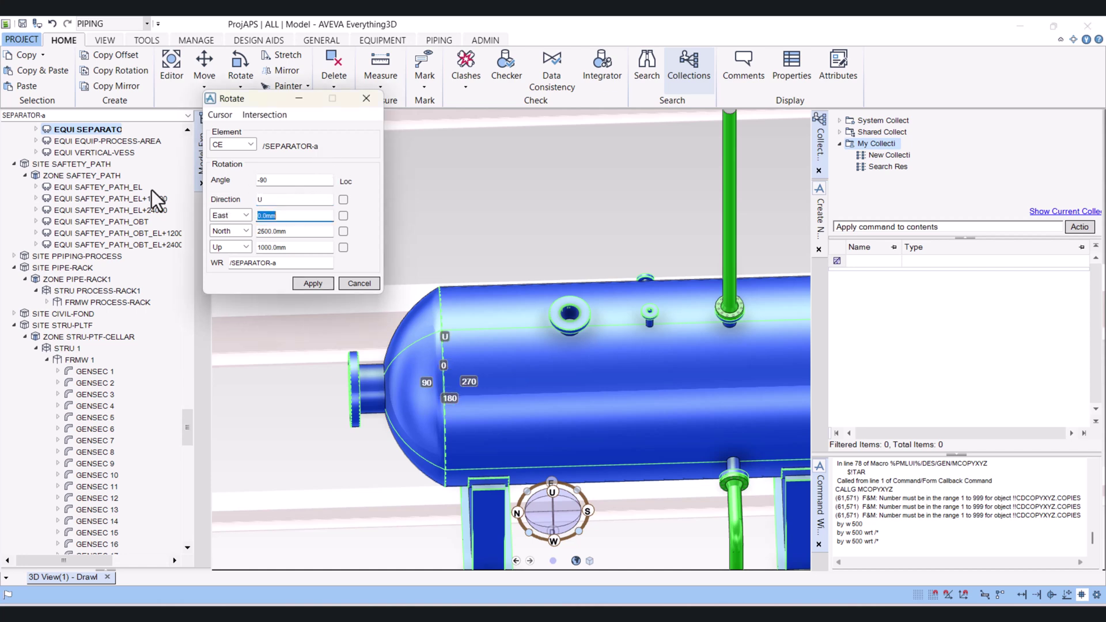
click(311, 281)
scroll(552, 511, down, 6)
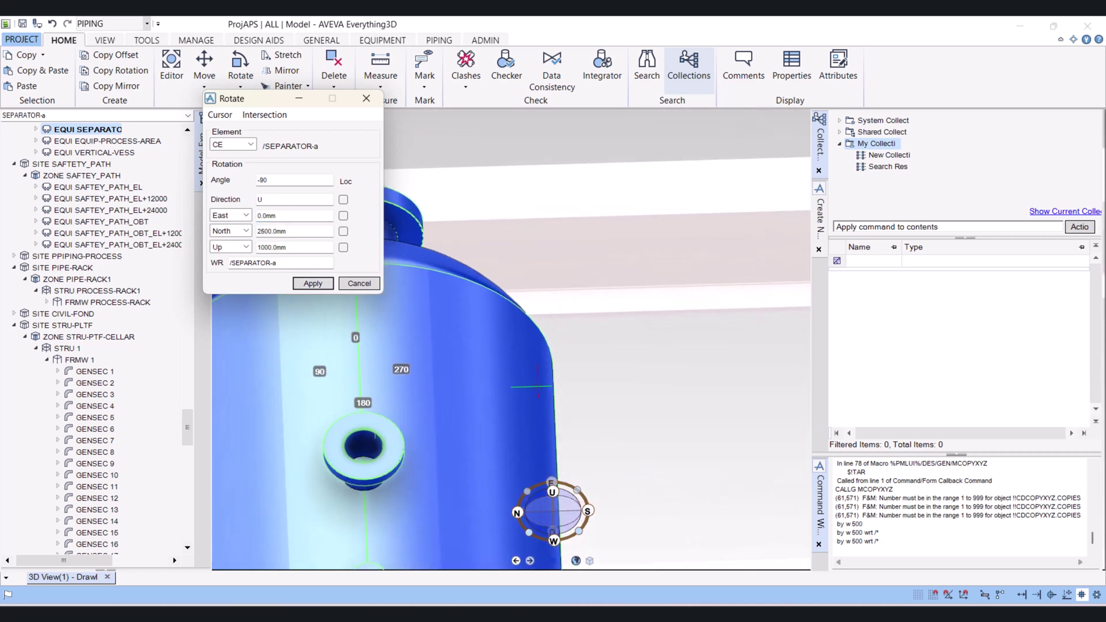
middle_drag(486, 472, 242, 368)
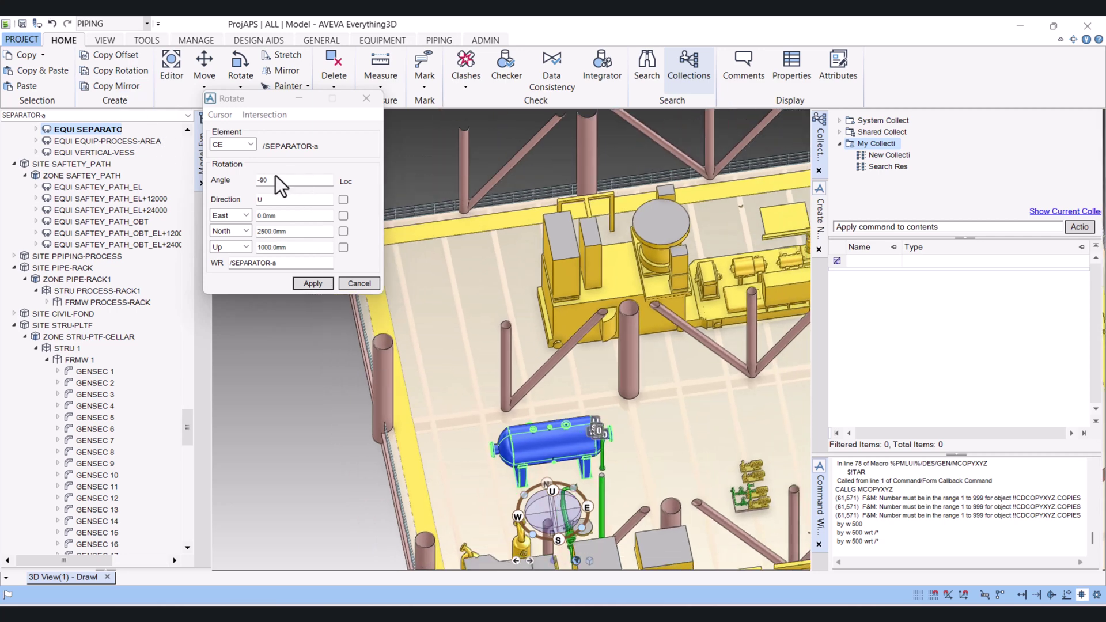
Set the angle to 90 and rotate the separator vessel back about the dished-end design point.
click(258, 180)
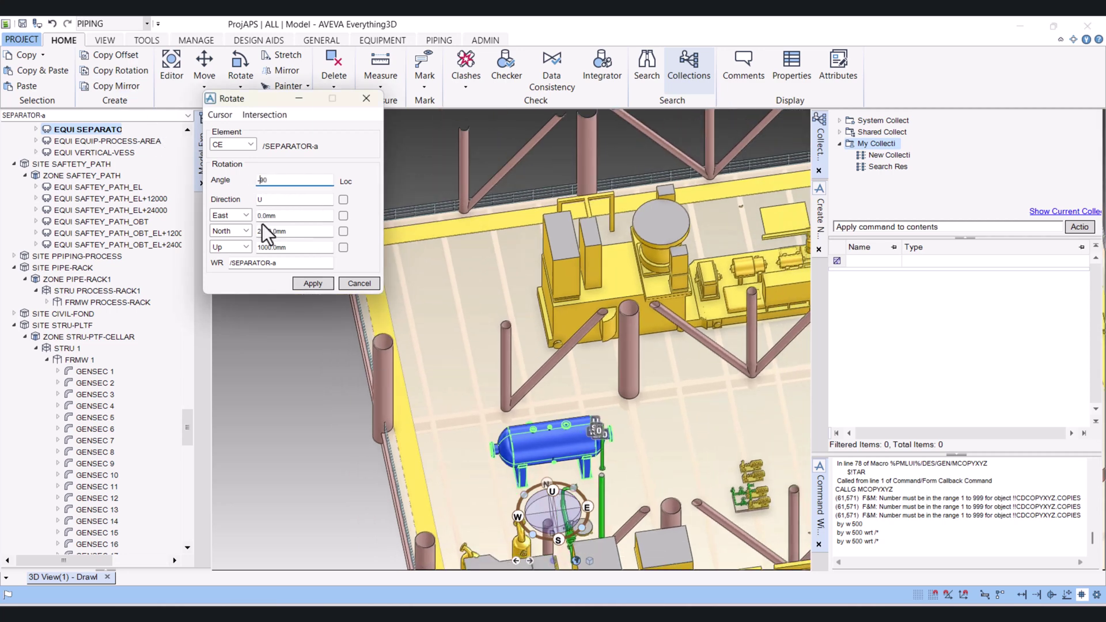
key(Delete)
click(305, 284)
middle_drag(561, 416, 476, 405)
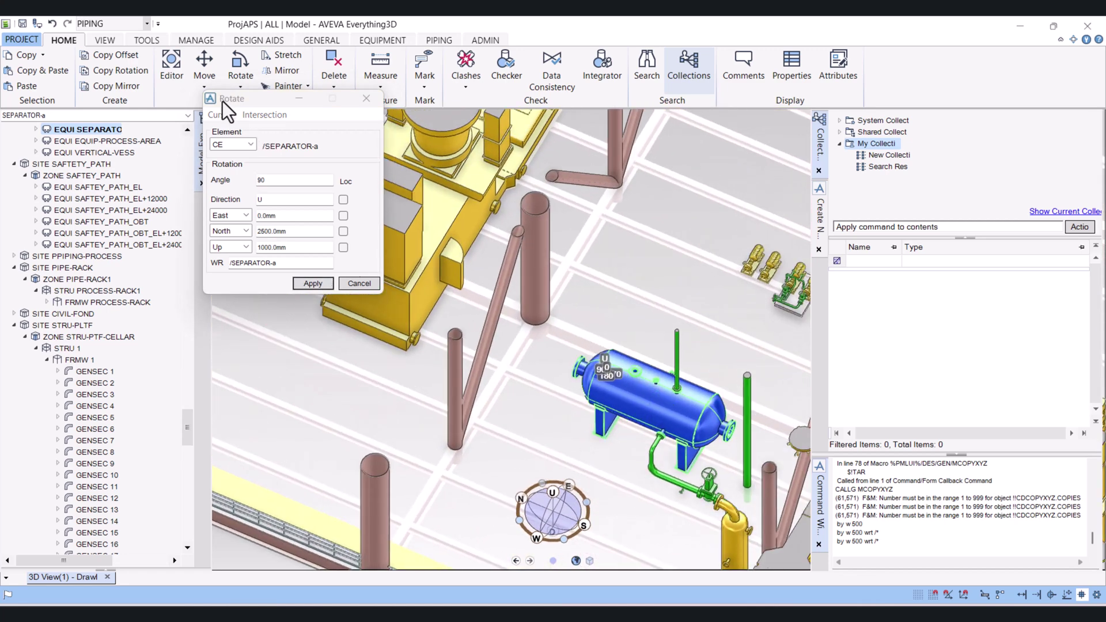
Examine the separate elements of the pump skid: select a freestanding pump, a skid pump, the suction flange and the base panel.
drag(222, 101, 308, 144)
middle_drag(574, 333, 640, 333)
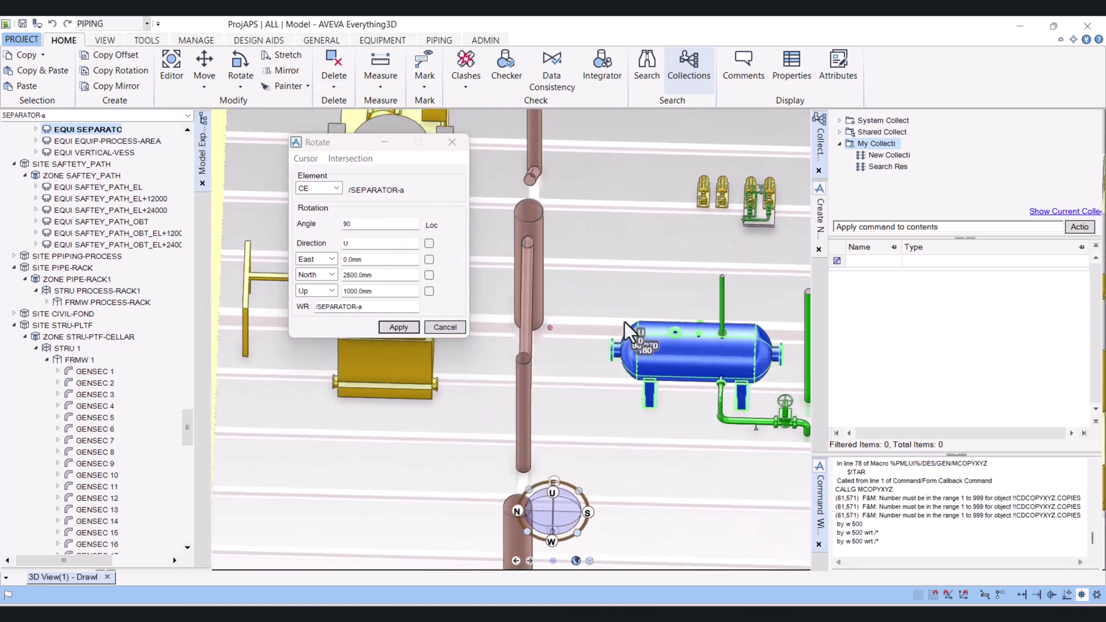
middle_click(689, 226)
middle_drag(561, 278, 617, 268)
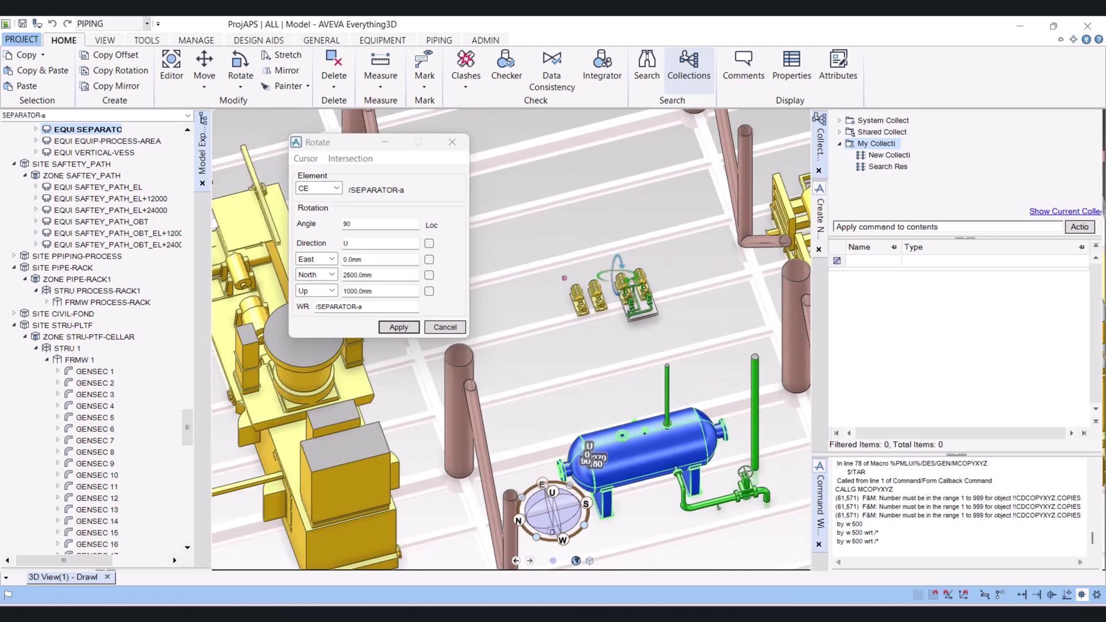
scroll(617, 268, down, 3)
scroll(609, 295, up, 4)
scroll(608, 296, up, 4)
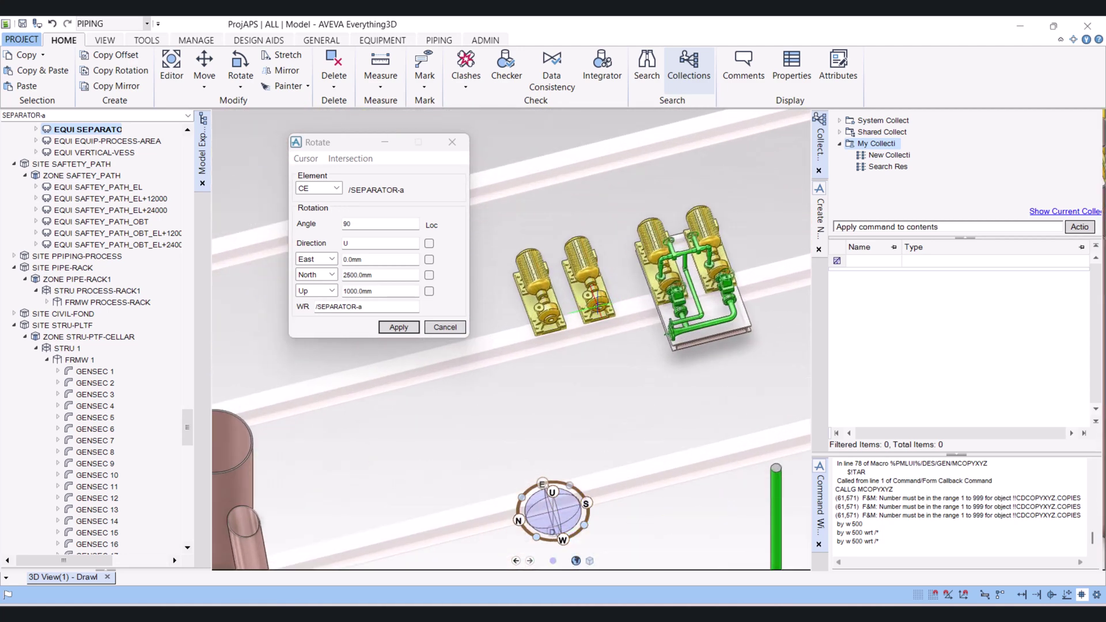
click(592, 304)
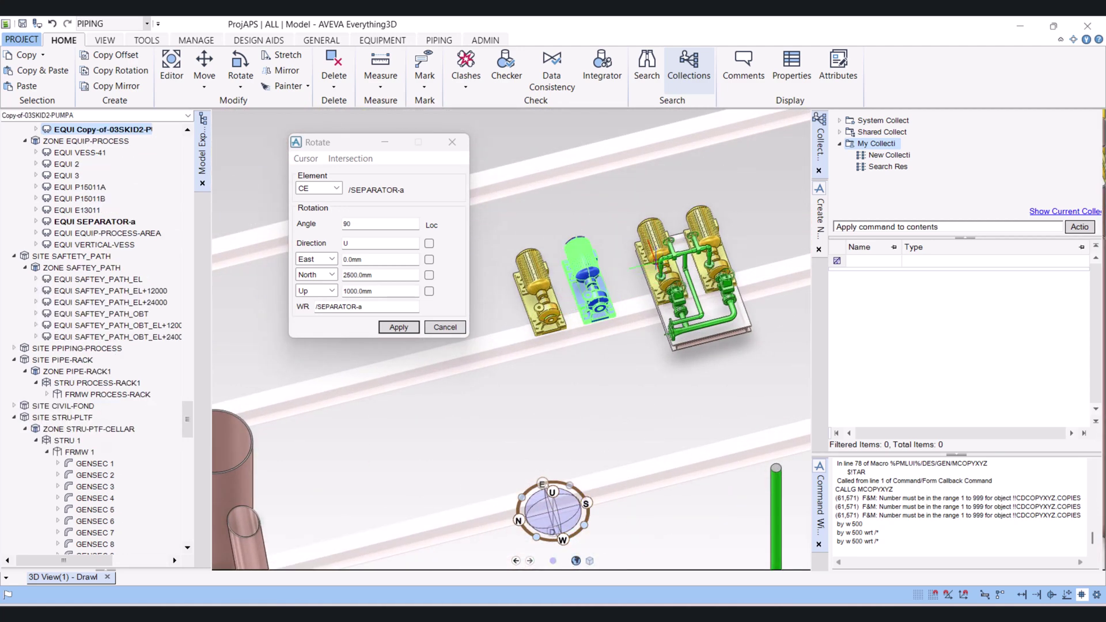
click(657, 259)
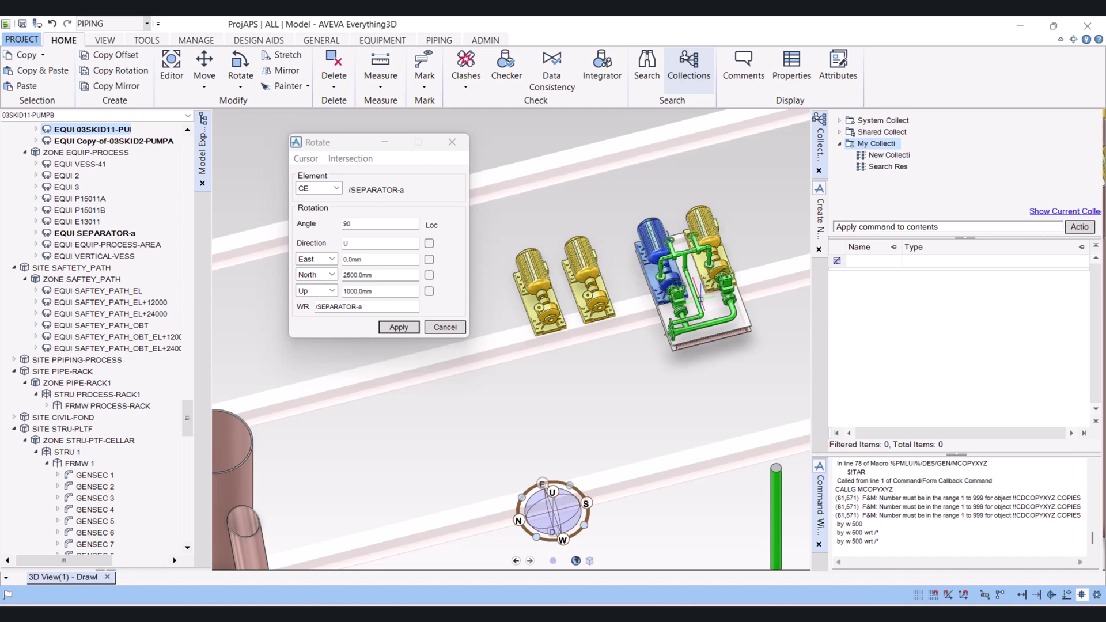
click(701, 296)
click(681, 304)
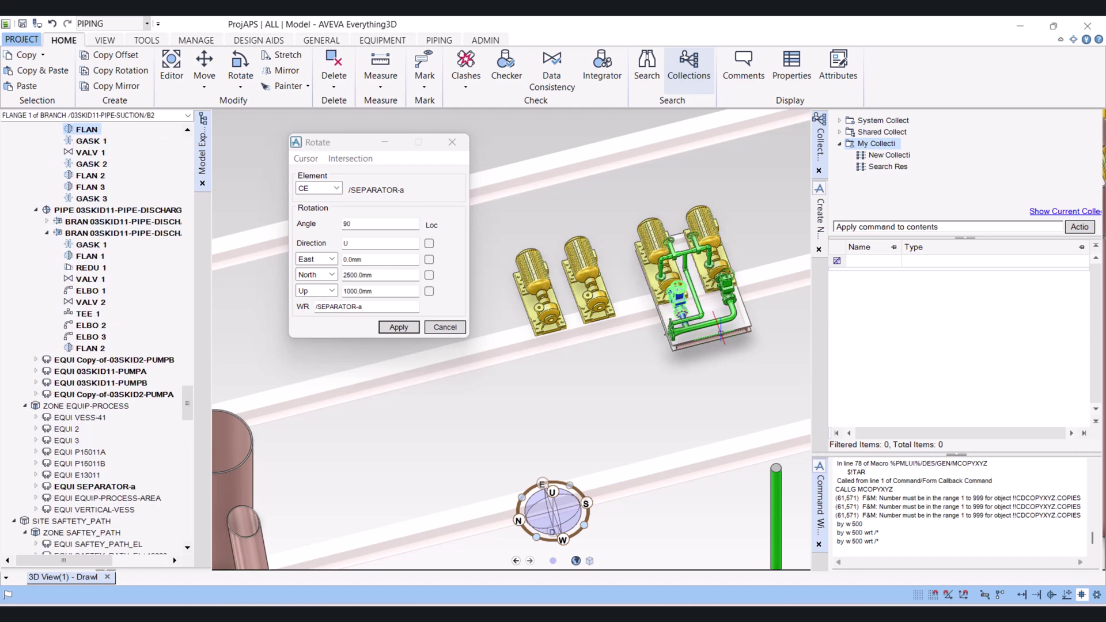
click(720, 332)
middle_drag(720, 332, 742, 305)
middle_drag(634, 316, 474, 268)
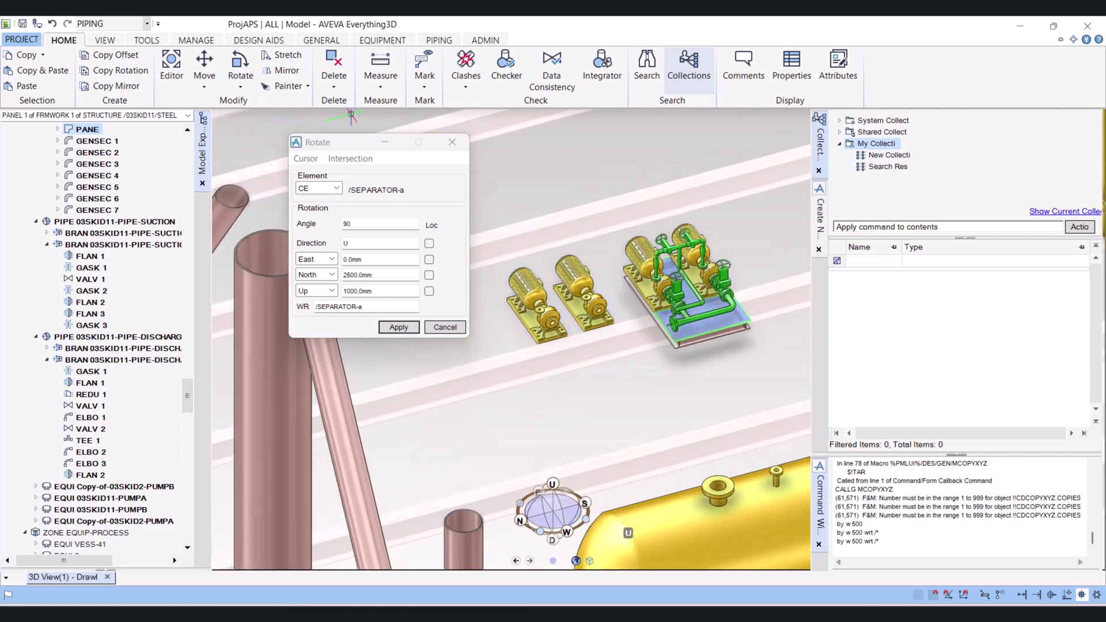
Show the Collections and create a new collection under My Collections.
click(693, 68)
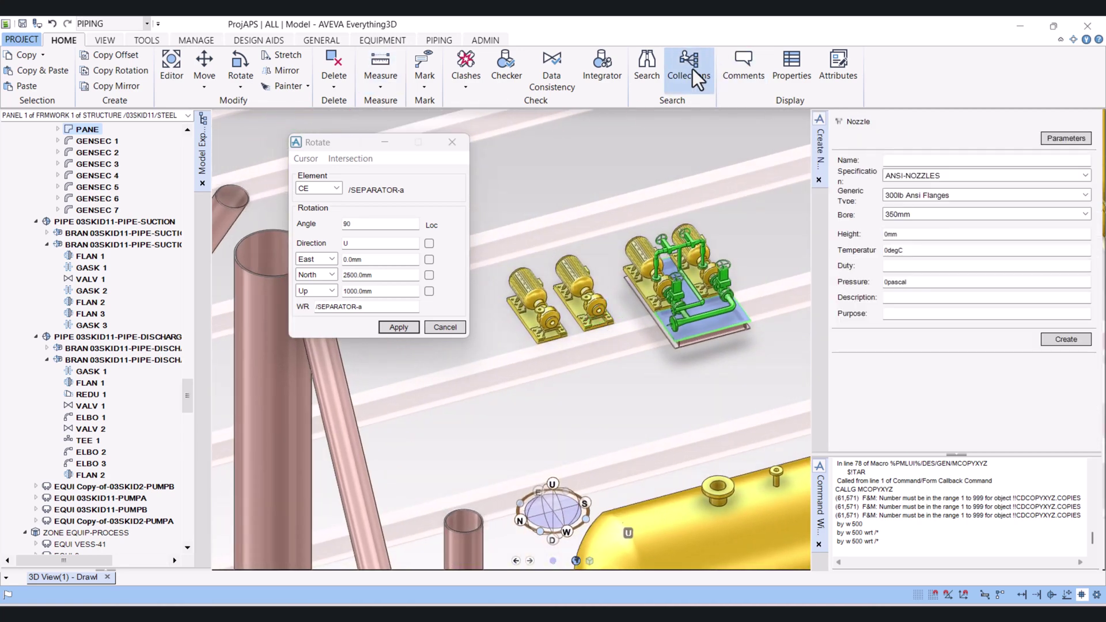
click(692, 62)
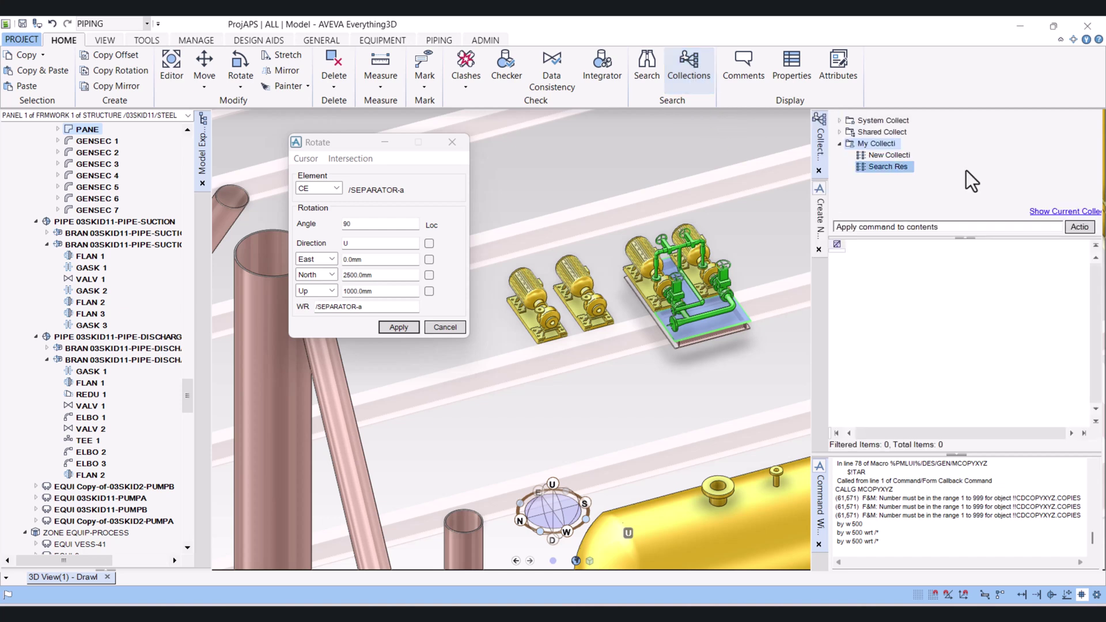
right_click(892, 146)
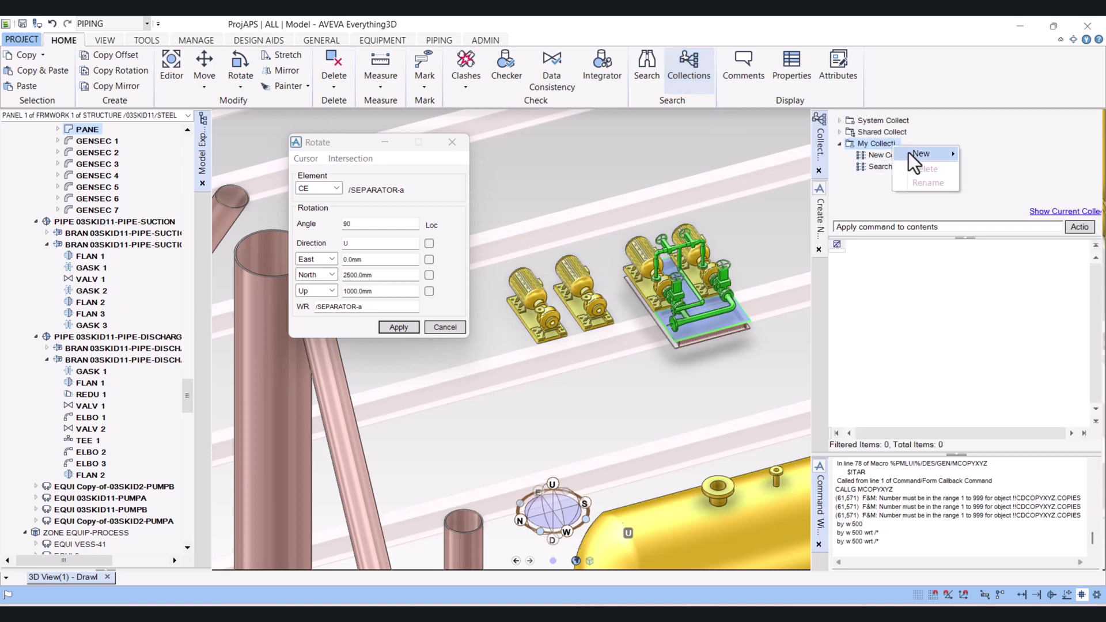
mouse_move(918, 153)
click(1000, 170)
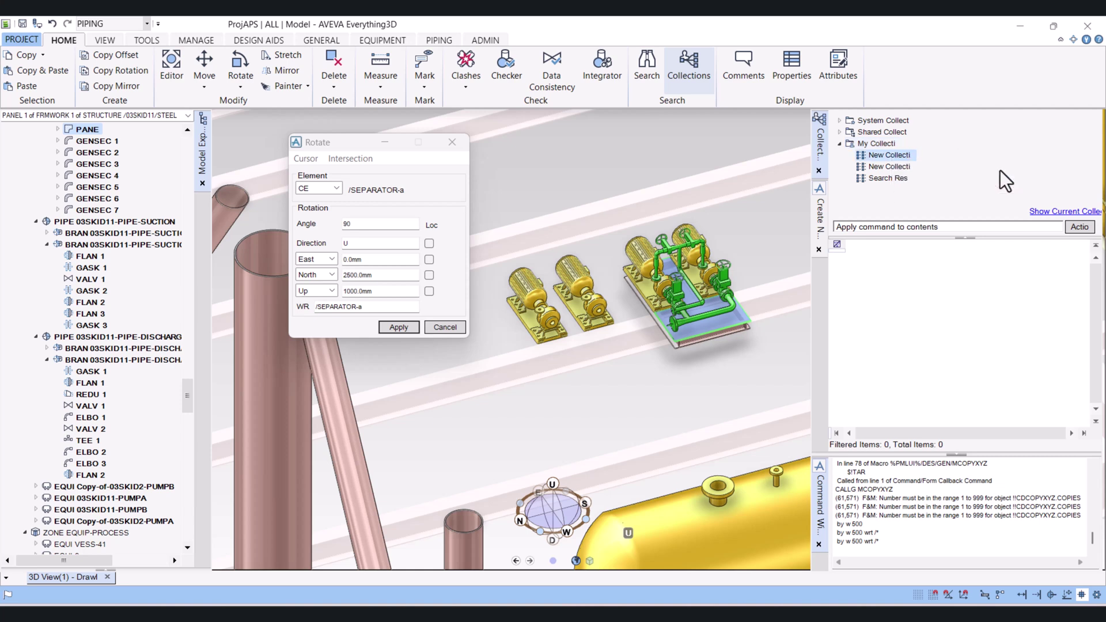
Rename the newly created collection under My Collections as "For Roate".
right_click(889, 161)
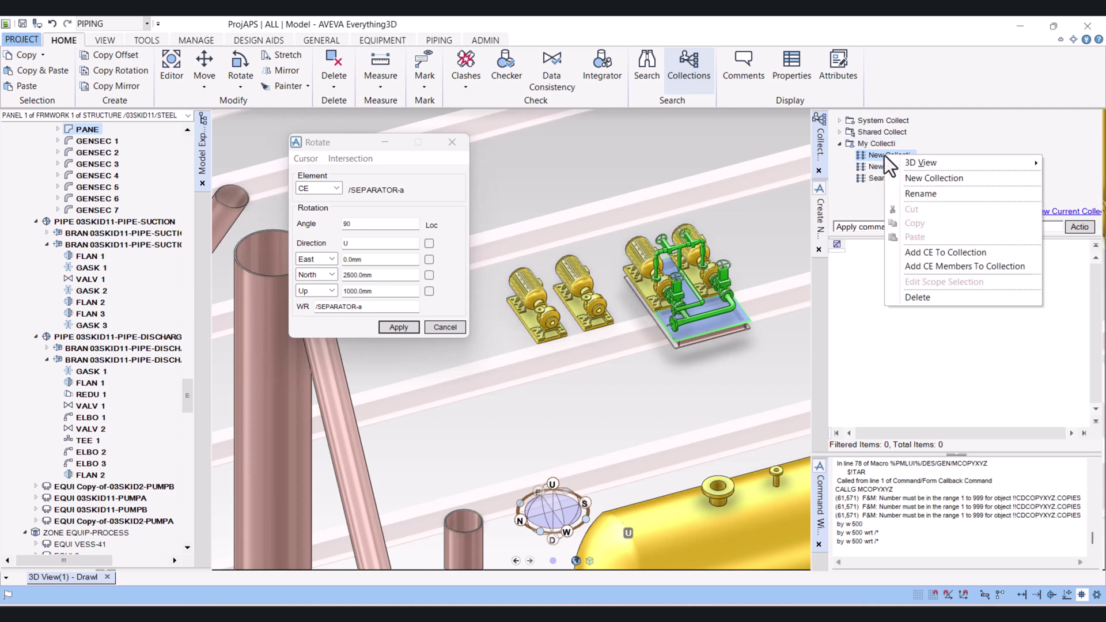
click(932, 193)
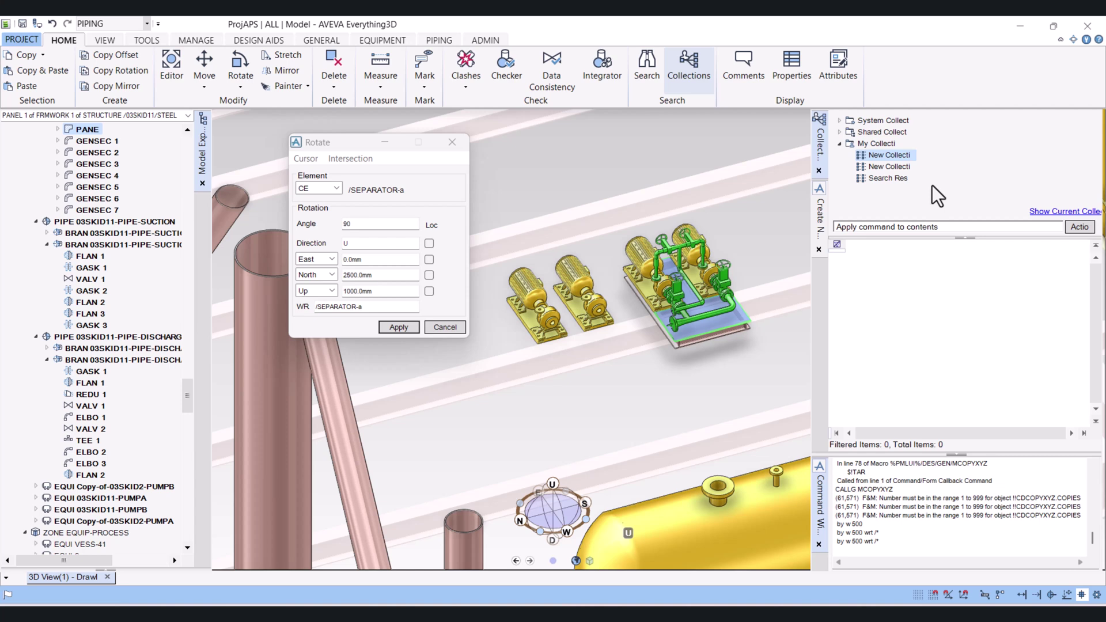
click(900, 153)
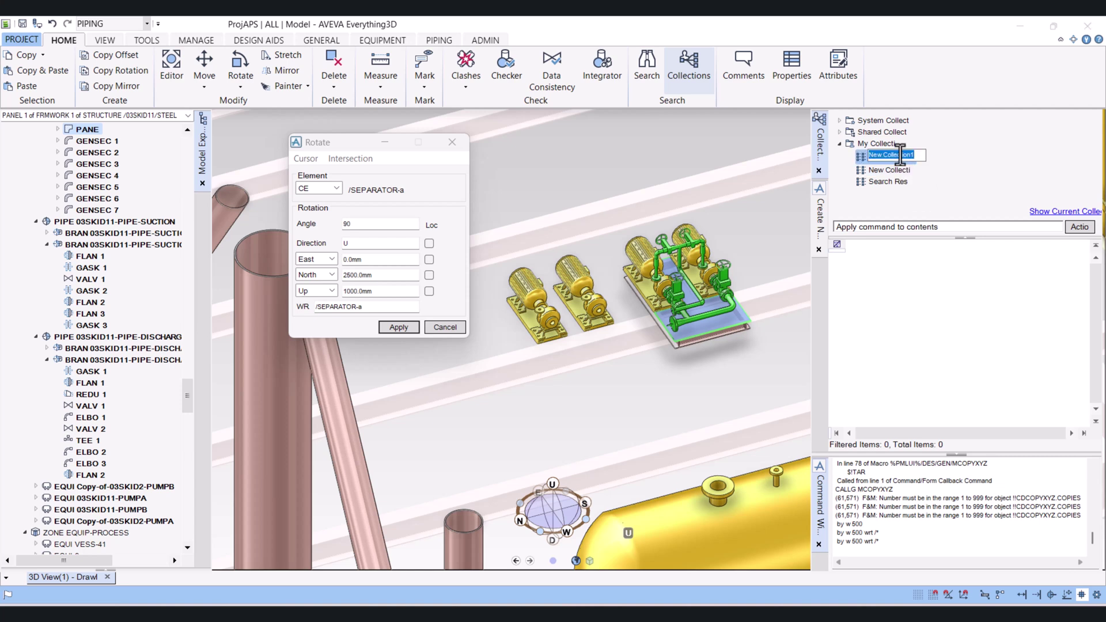
text(For Roate)
click(952, 170)
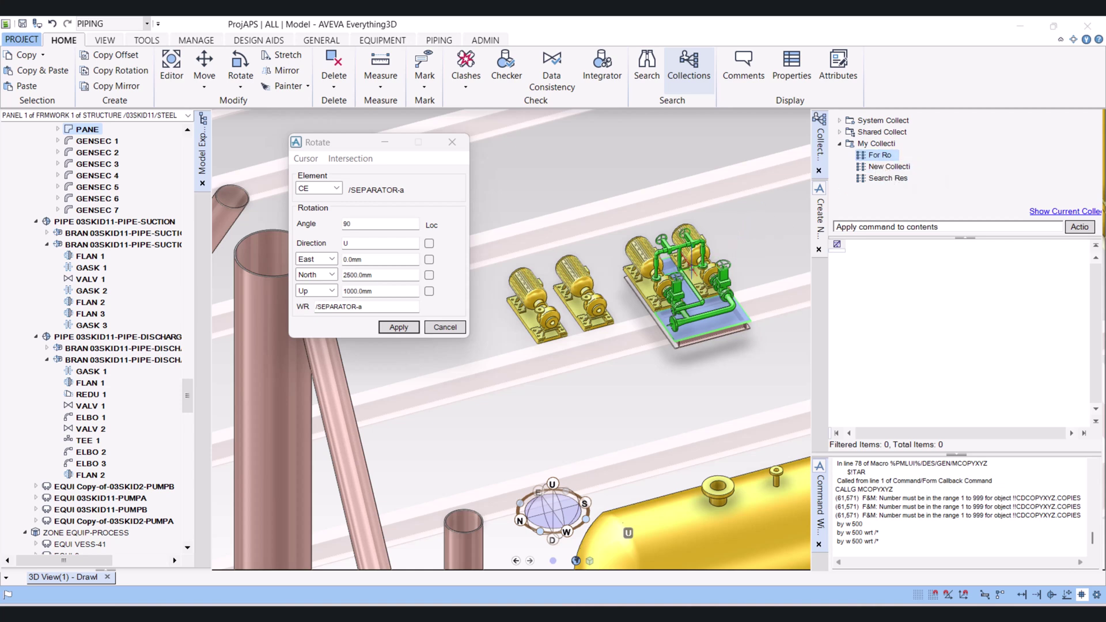
Add all members of zone 03SKID11 to the newly named collection for rotation.
click(92, 510)
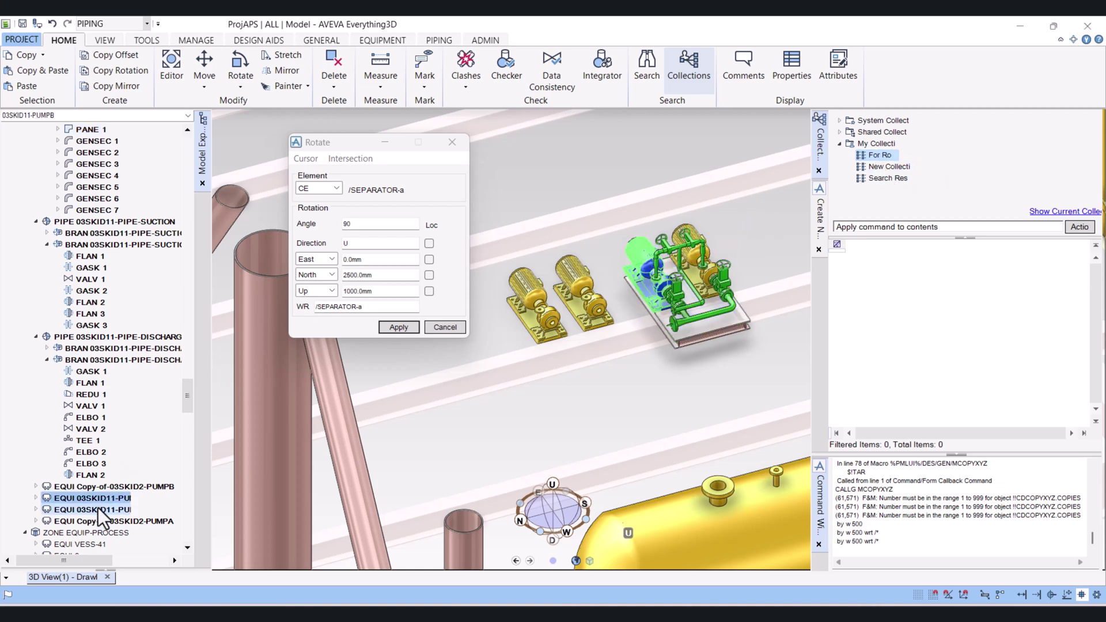
click(110, 237)
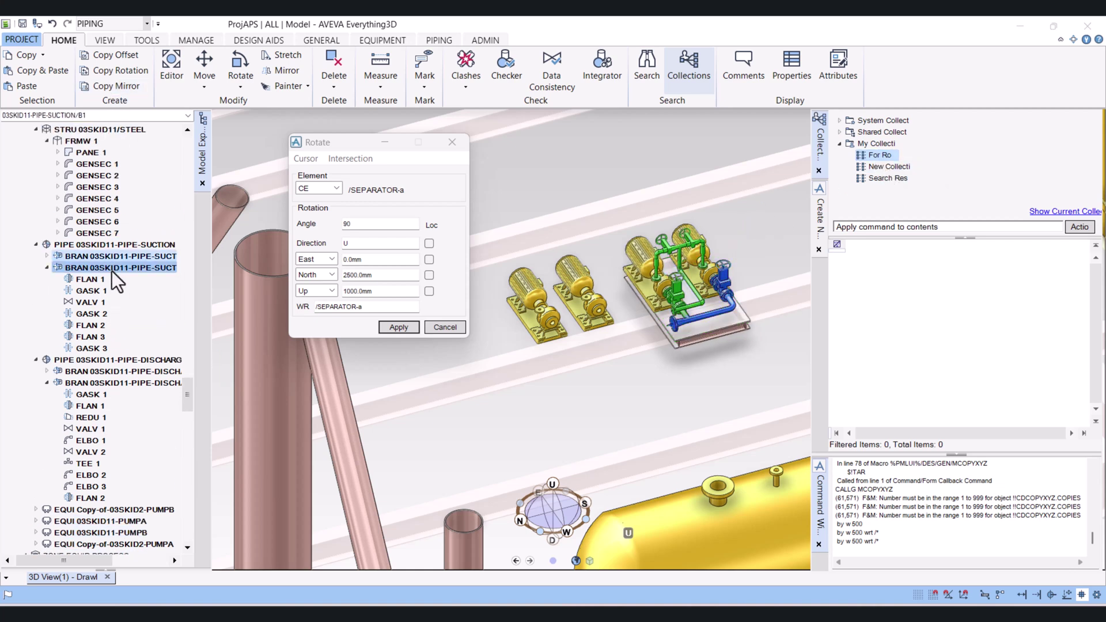
scroll(112, 271, up, 3)
click(103, 199)
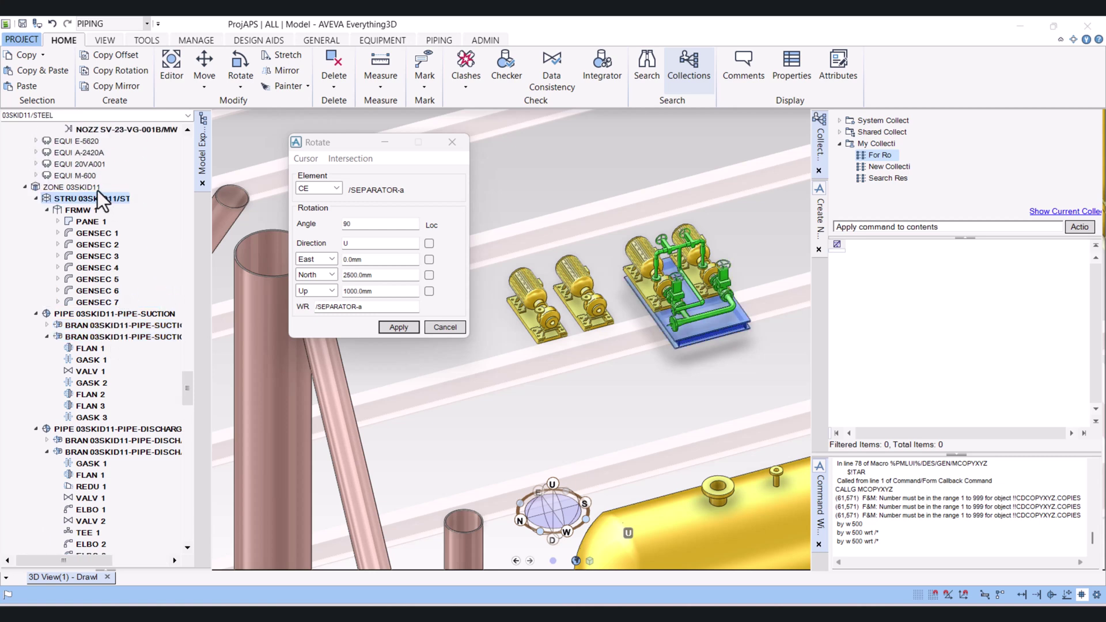
click(75, 187)
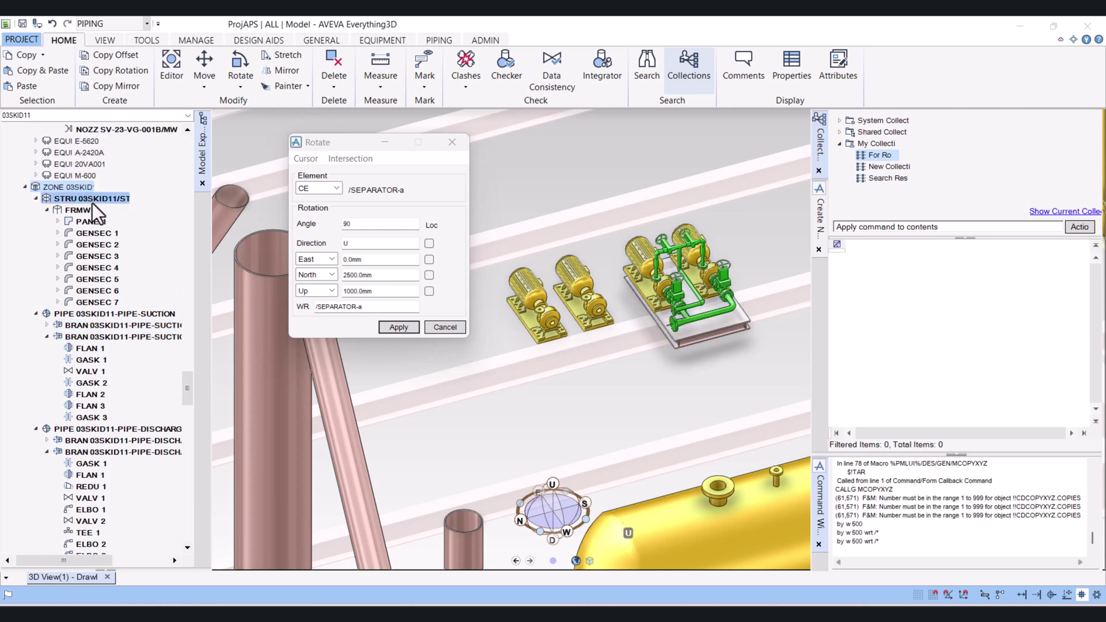
right_click(871, 156)
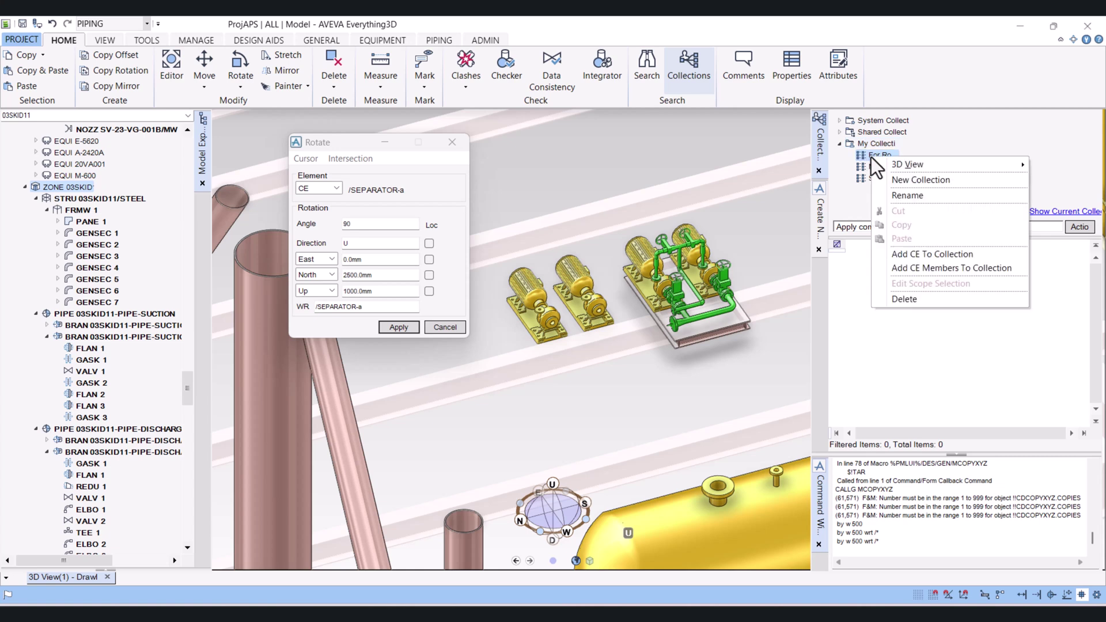
click(911, 270)
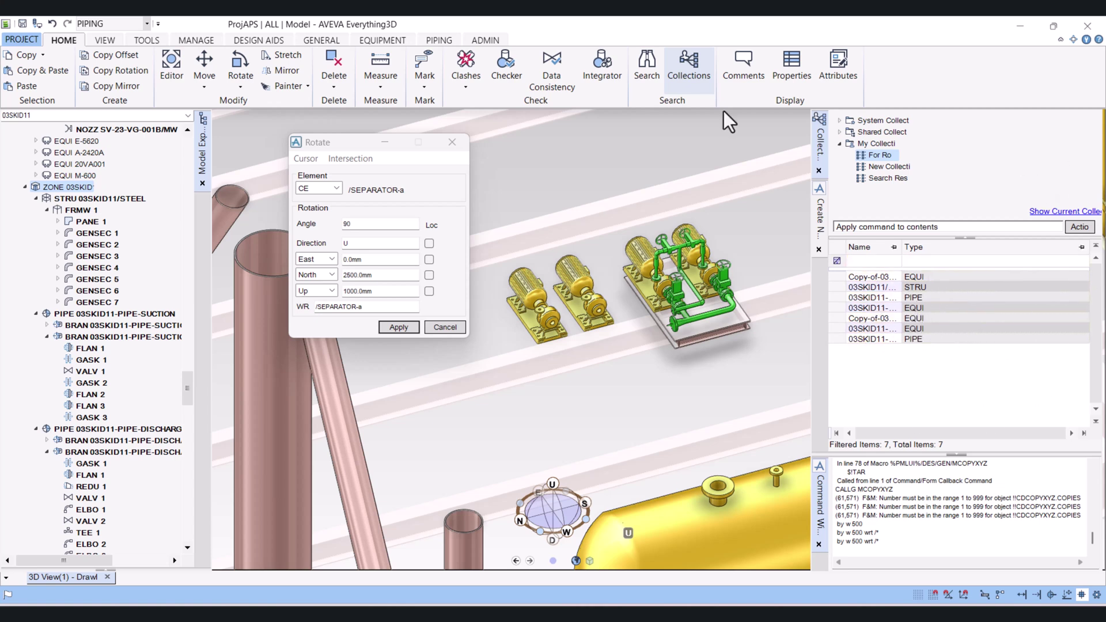
Set the Rotate form's element source to Collection, using the current list.
click(441, 192)
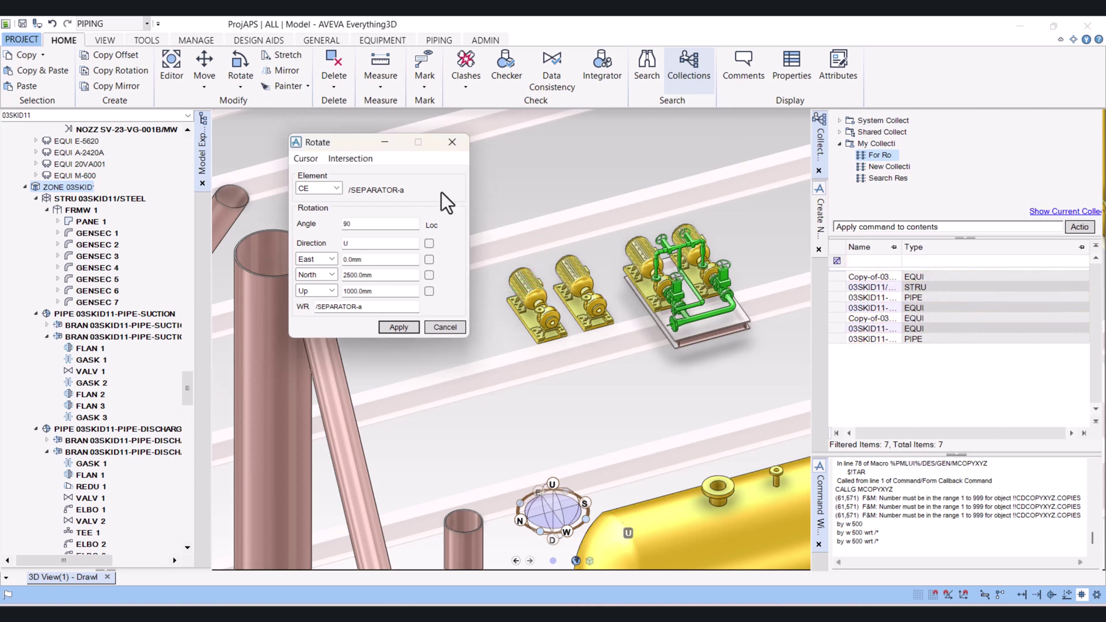
click(337, 189)
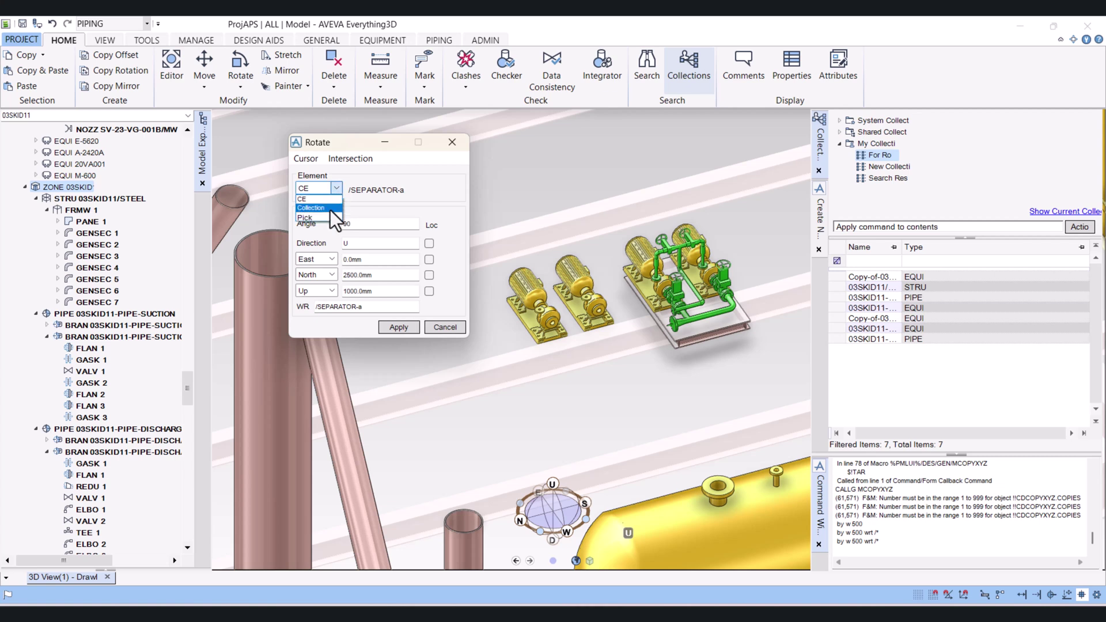
click(330, 208)
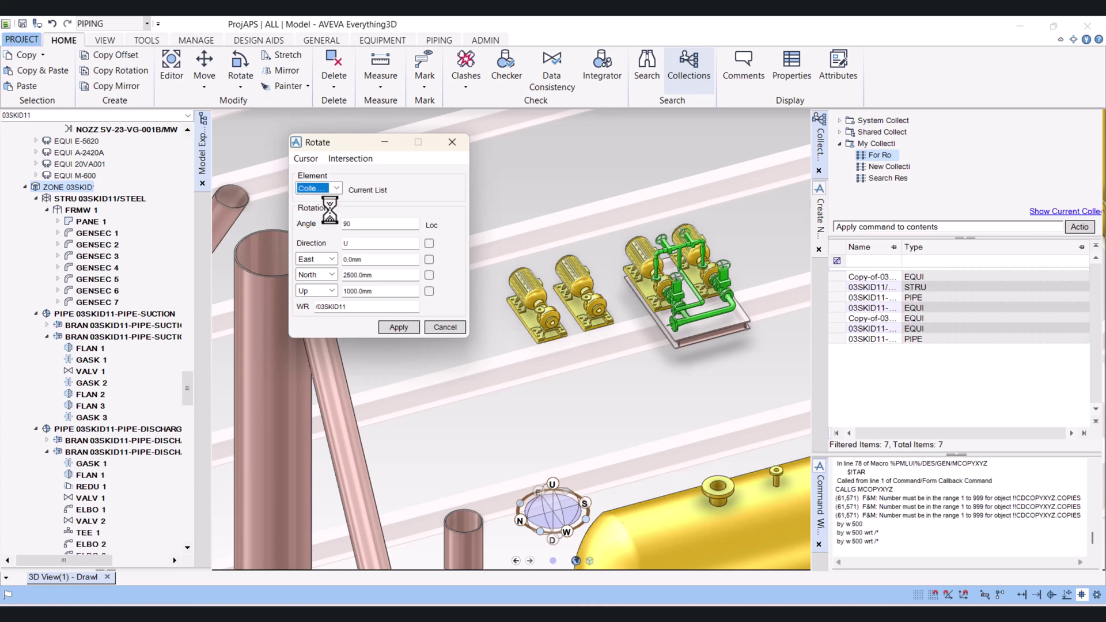
Snap the rotation origin to the end nozzle element of the freestanding pump nearest the skid.
click(309, 161)
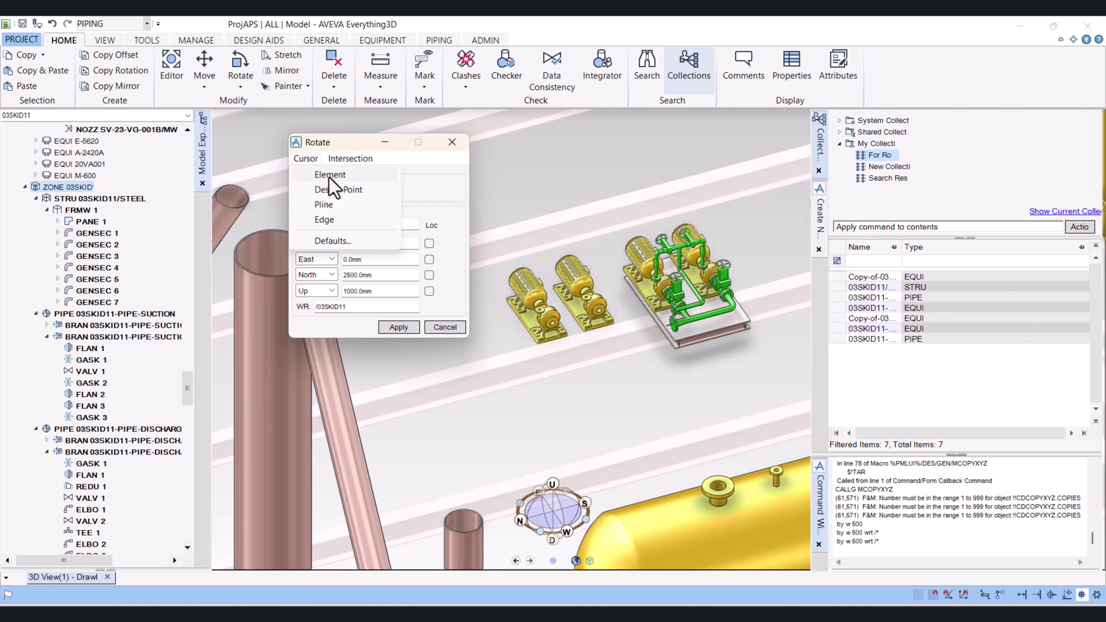
click(330, 177)
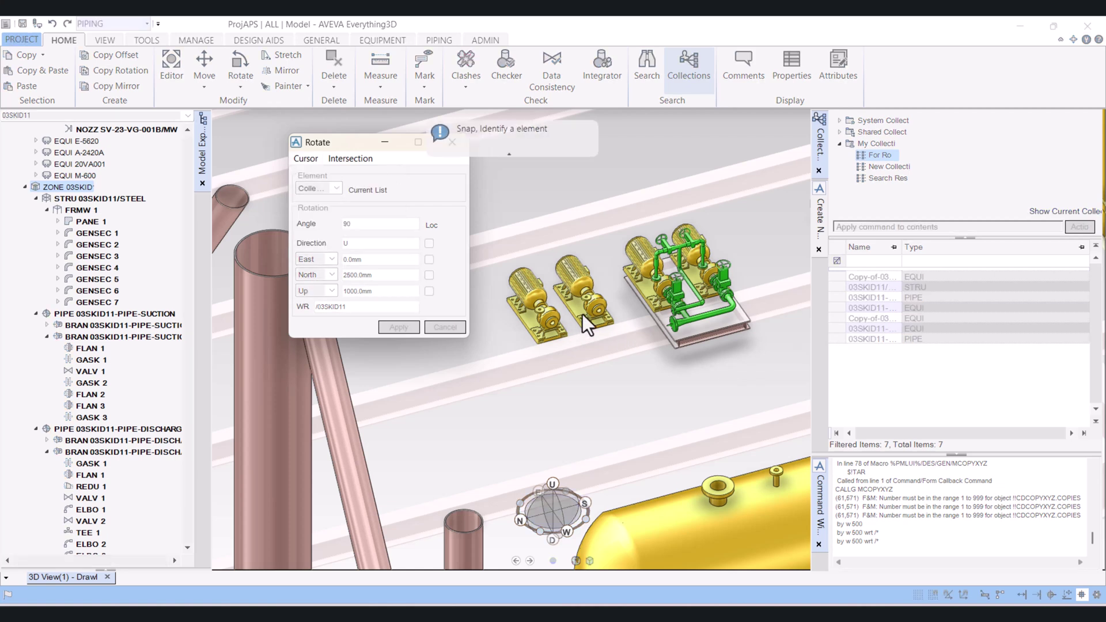
scroll(582, 313, up, 8)
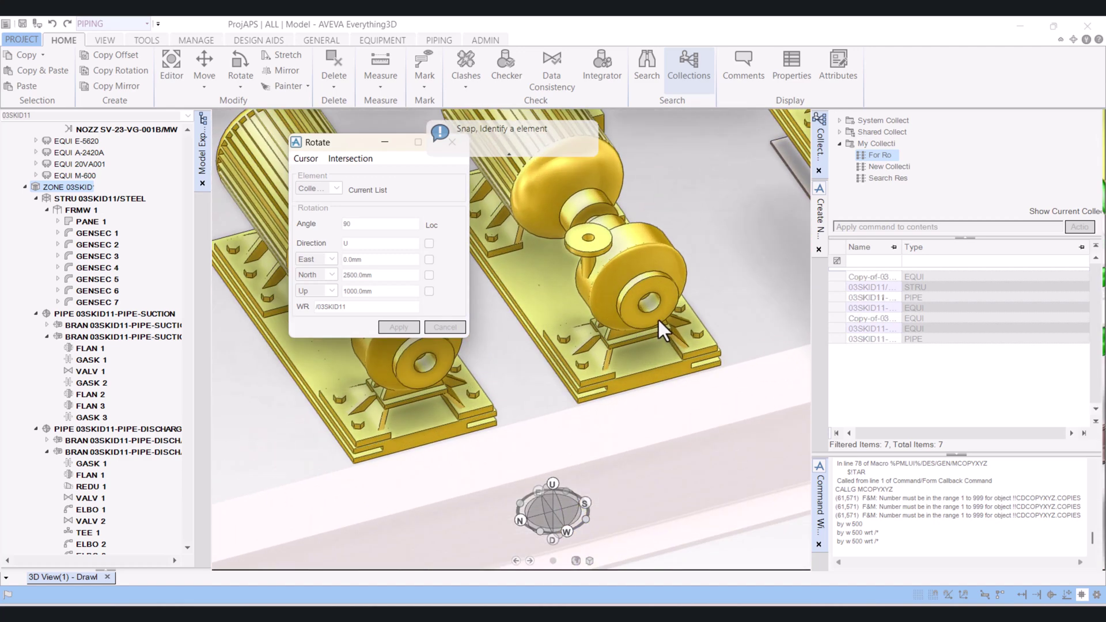
click(658, 318)
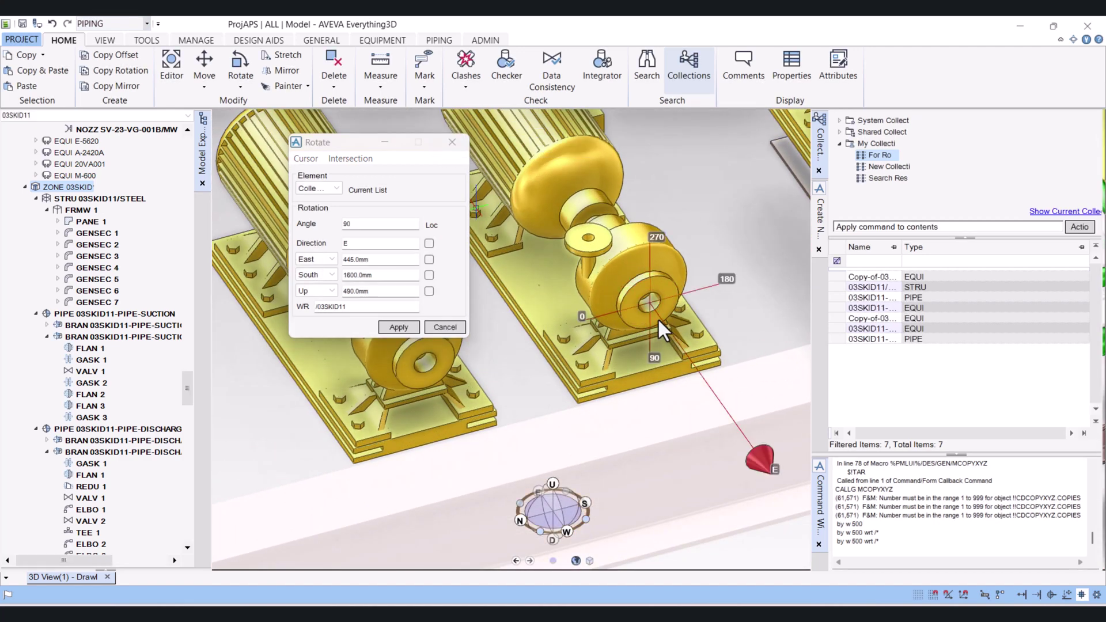
scroll(617, 331, up, 3)
scroll(619, 335, down, 10)
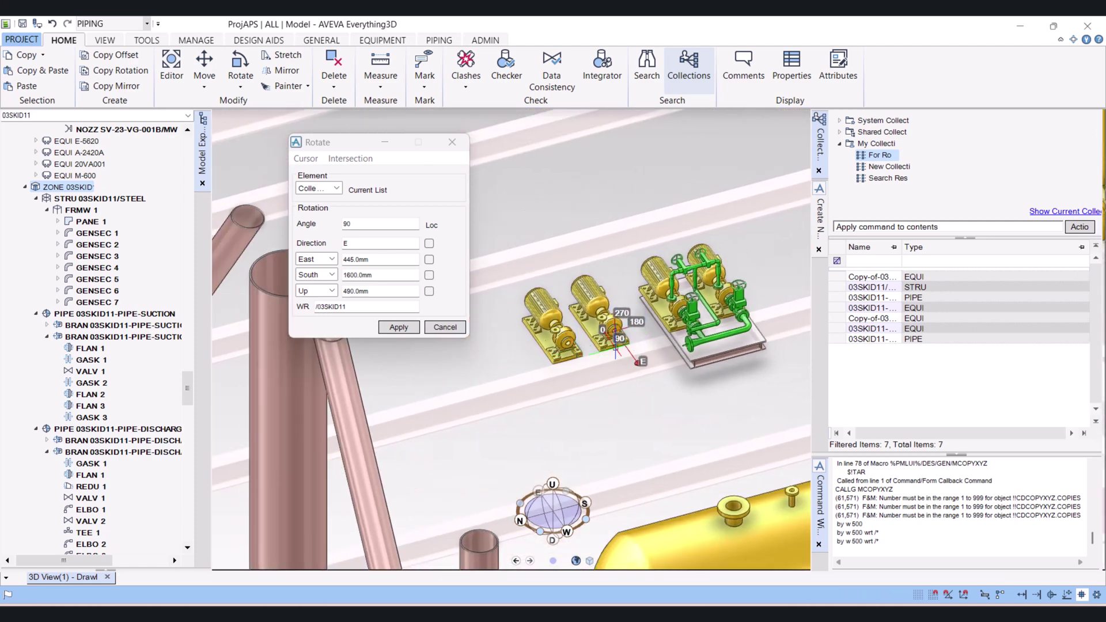
Set the rotation direction to U and rotate the collection 90 degrees about the pump nozzle.
double_click(374, 243)
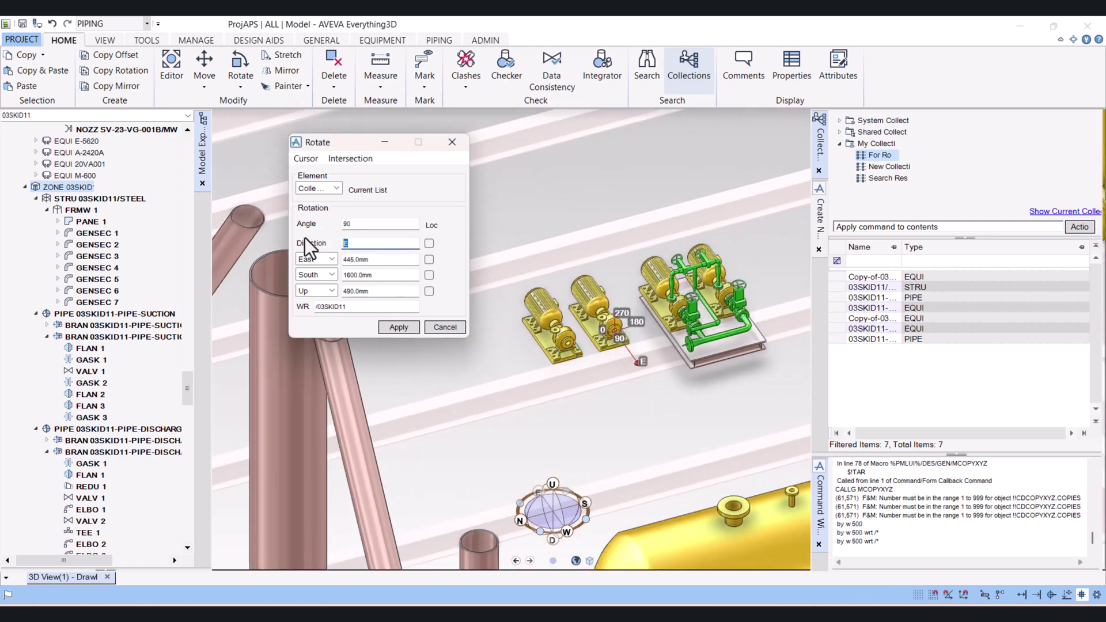
text(U)
key(Tab)
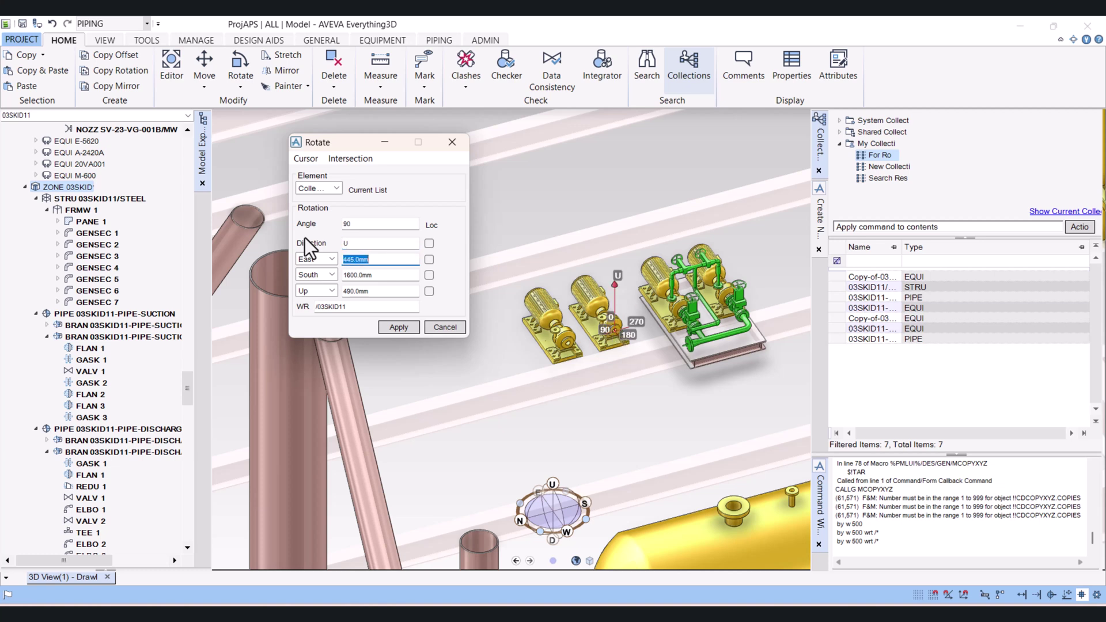
click(397, 327)
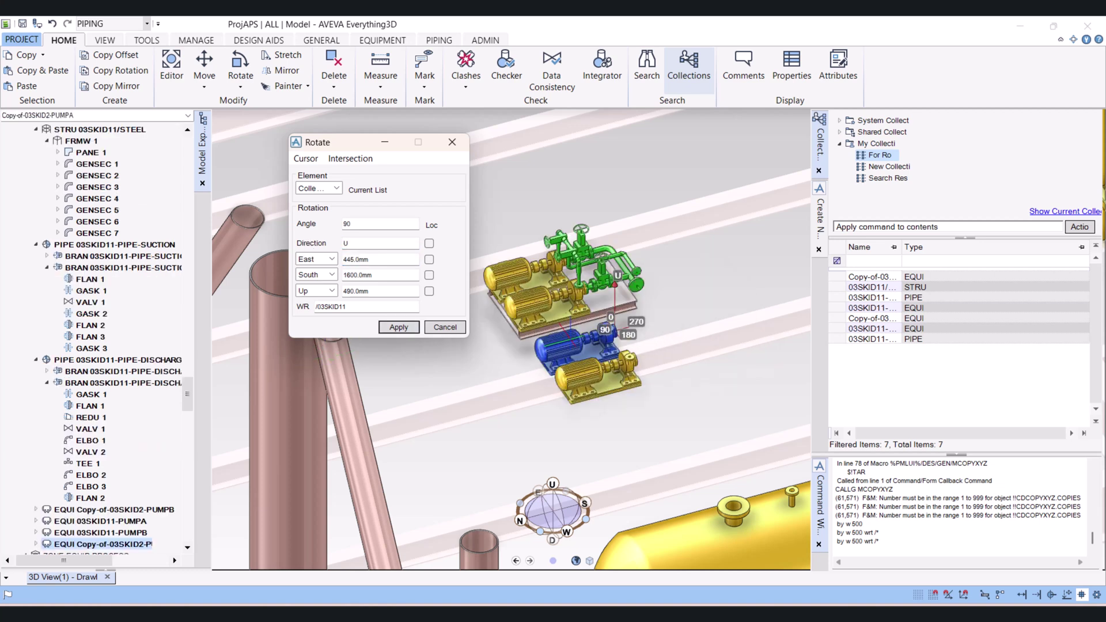
Rotate the collection about the pump nozzle three more times by 90 degrees each.
middle_drag(564, 340, 561, 391)
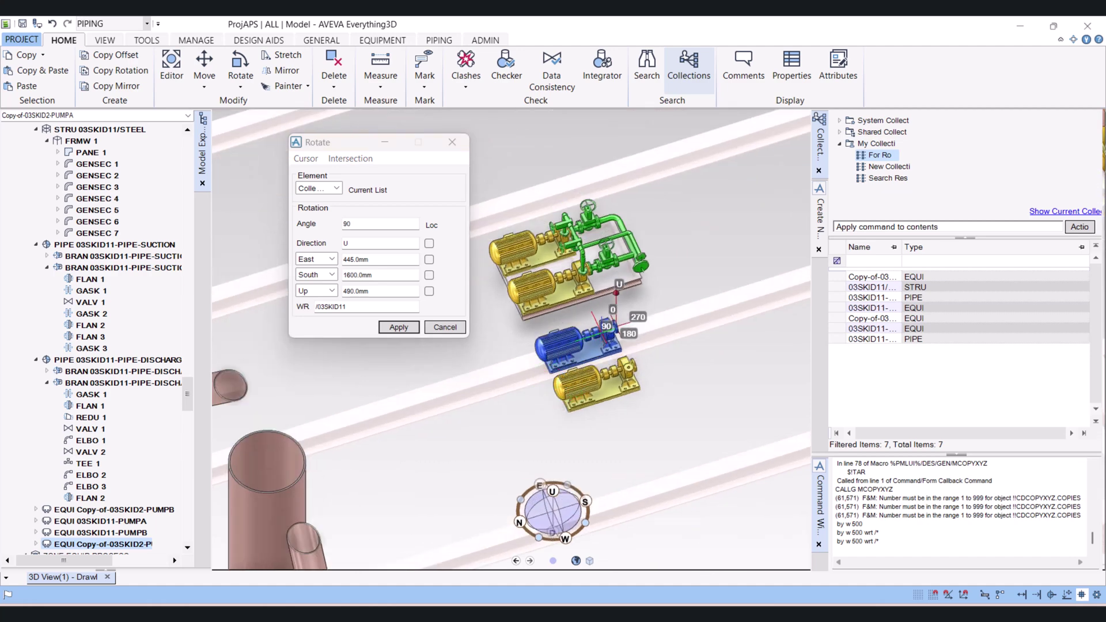
click(398, 327)
click(398, 327)
click(398, 327)
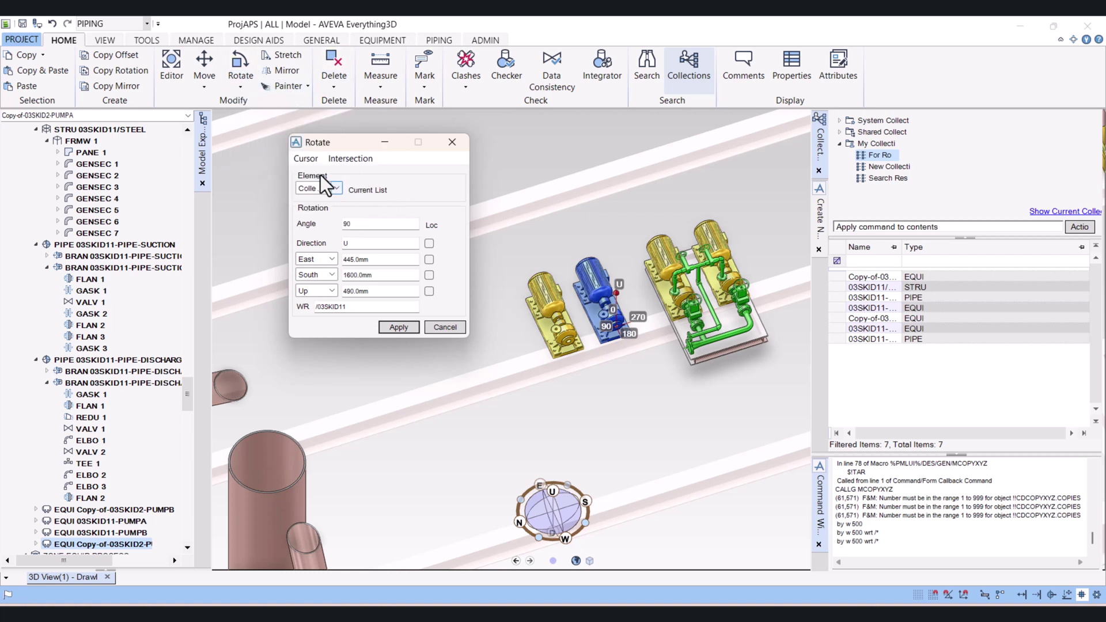
Close the Rotate form without applying another rotation.
click(306, 159)
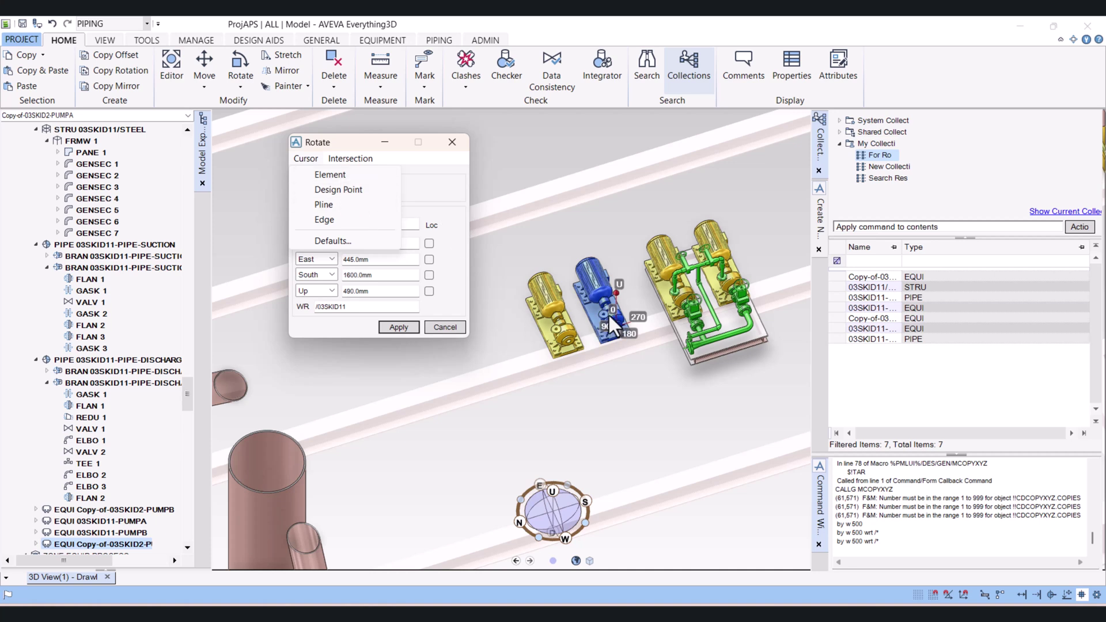
click(451, 329)
scroll(563, 396, up, 3)
scroll(576, 387, down, 6)
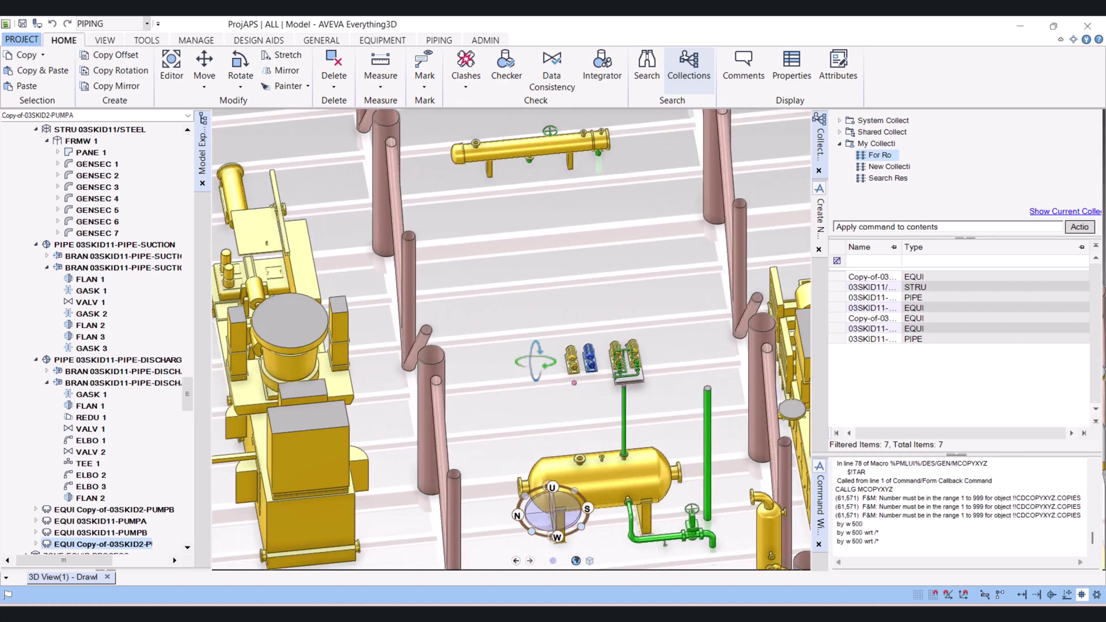